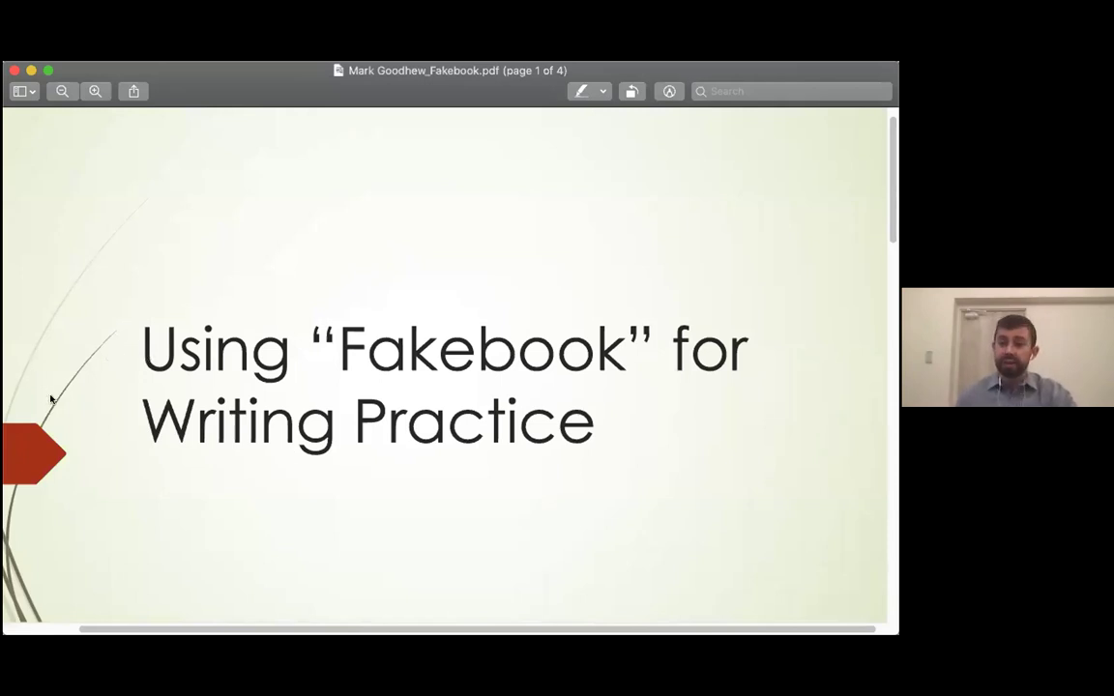
Read through the Fakebook presentation slides up to the page with the ClassTools link
{"action": "scroll", "coordinate": [49, 400], "scroll_direction": "down", "scroll_amount": 10}
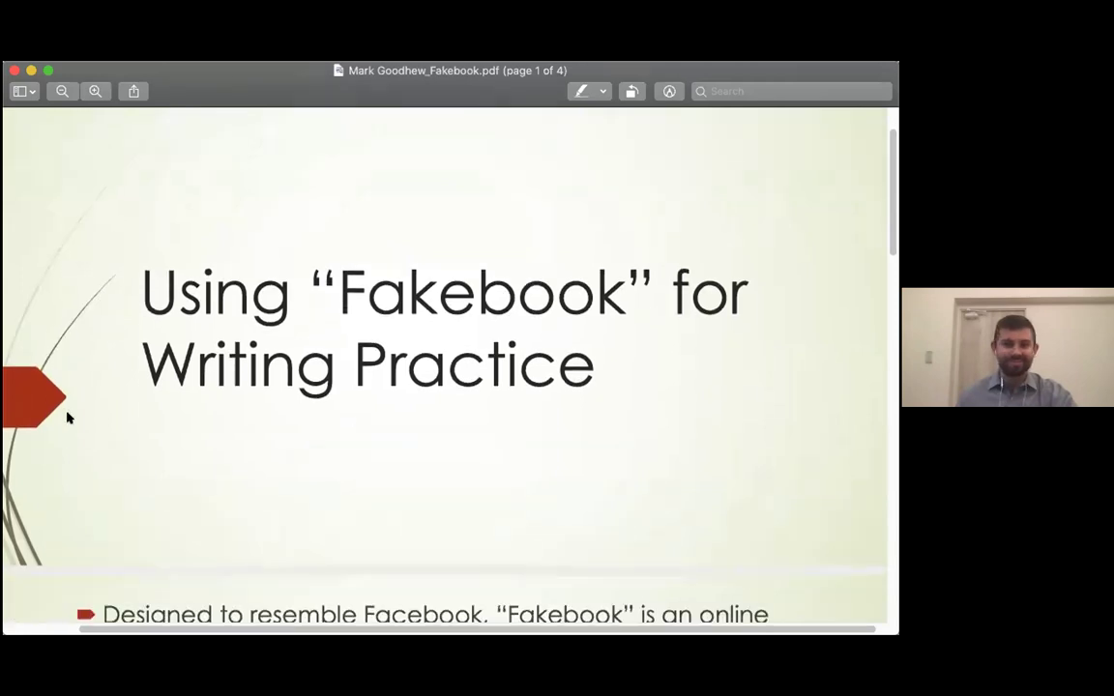
{"action": "scroll", "coordinate": [68, 418], "scroll_direction": "down", "scroll_amount": 8}
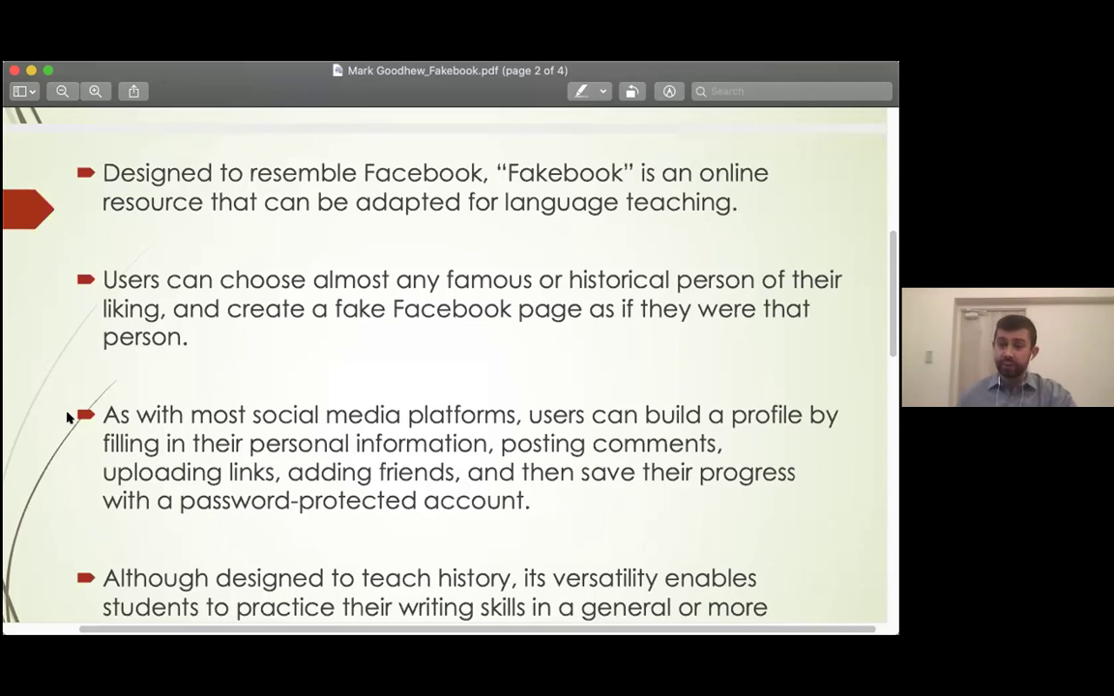
{"action": "scroll", "coordinate": [40, 447], "scroll_direction": "down", "scroll_amount": 3}
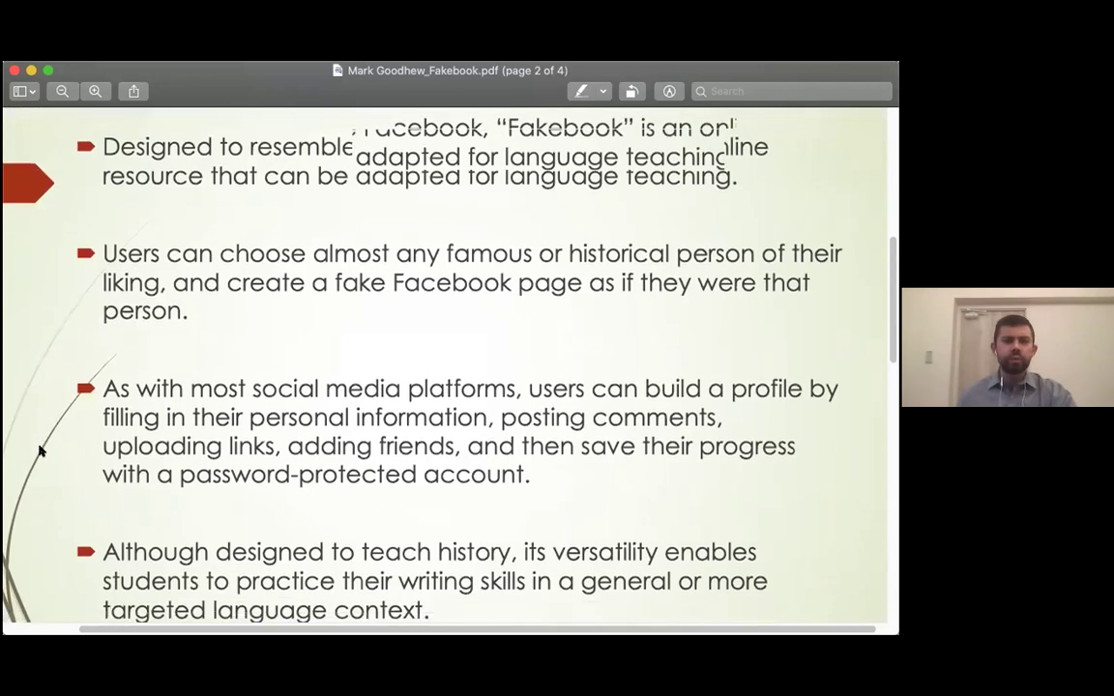
{"action": "scroll", "coordinate": [40, 450], "scroll_direction": "down", "scroll_amount": 2}
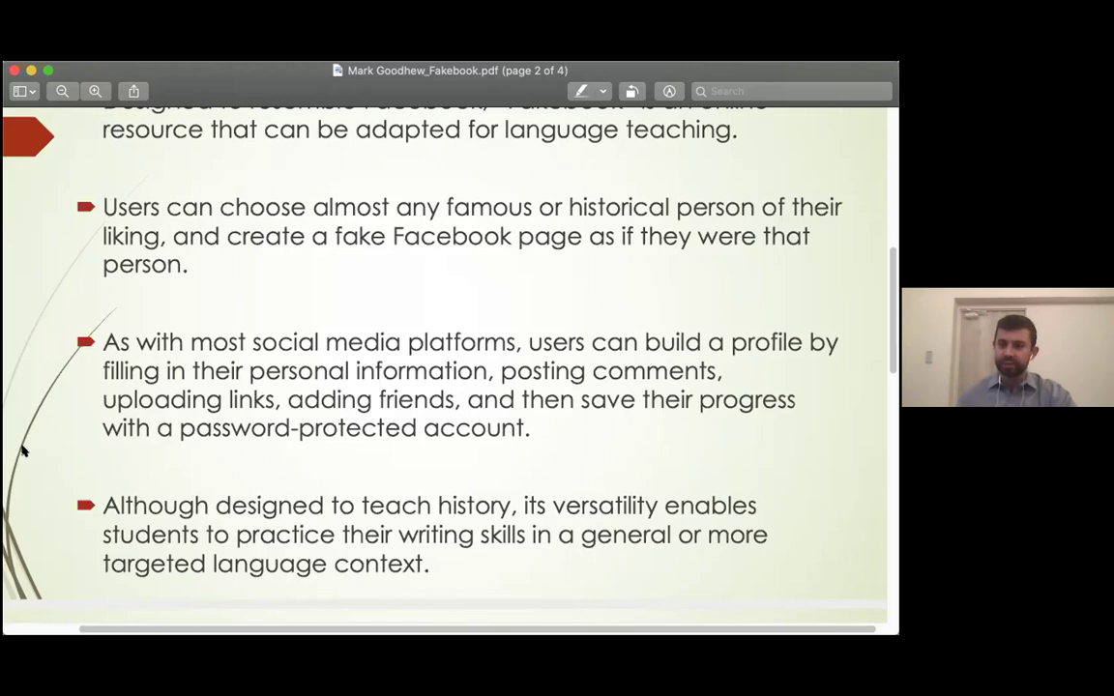
{"action": "scroll", "coordinate": [24, 455], "scroll_direction": "down", "scroll_amount": 8}
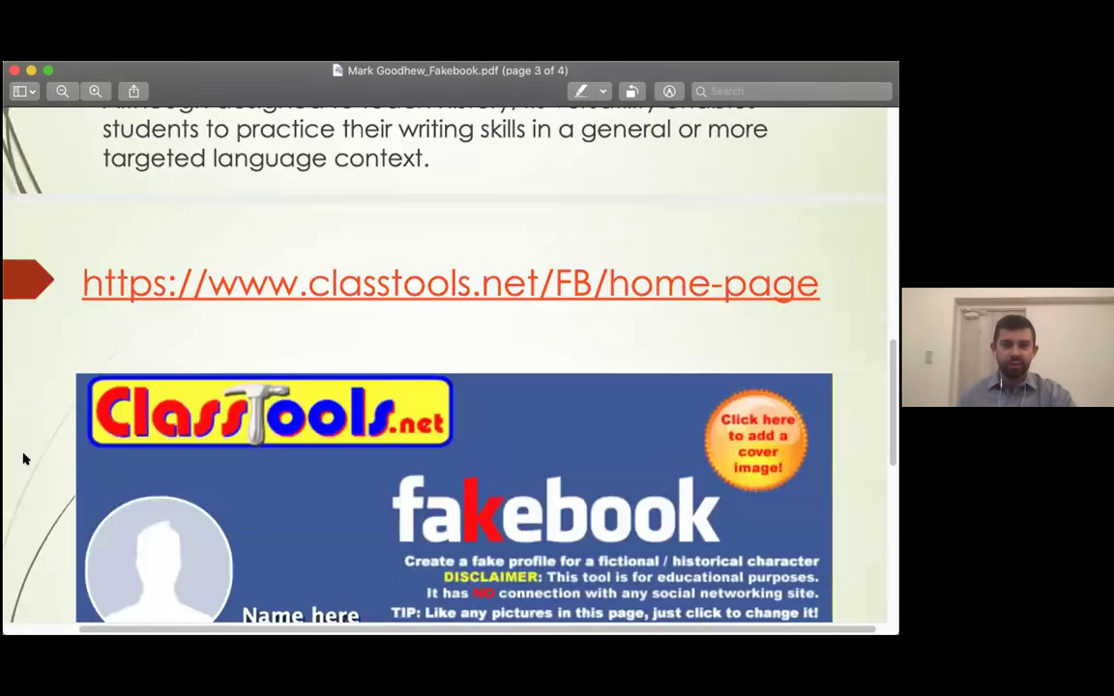
{"action": "scroll", "coordinate": [24, 459], "scroll_direction": "down", "scroll_amount": 3}
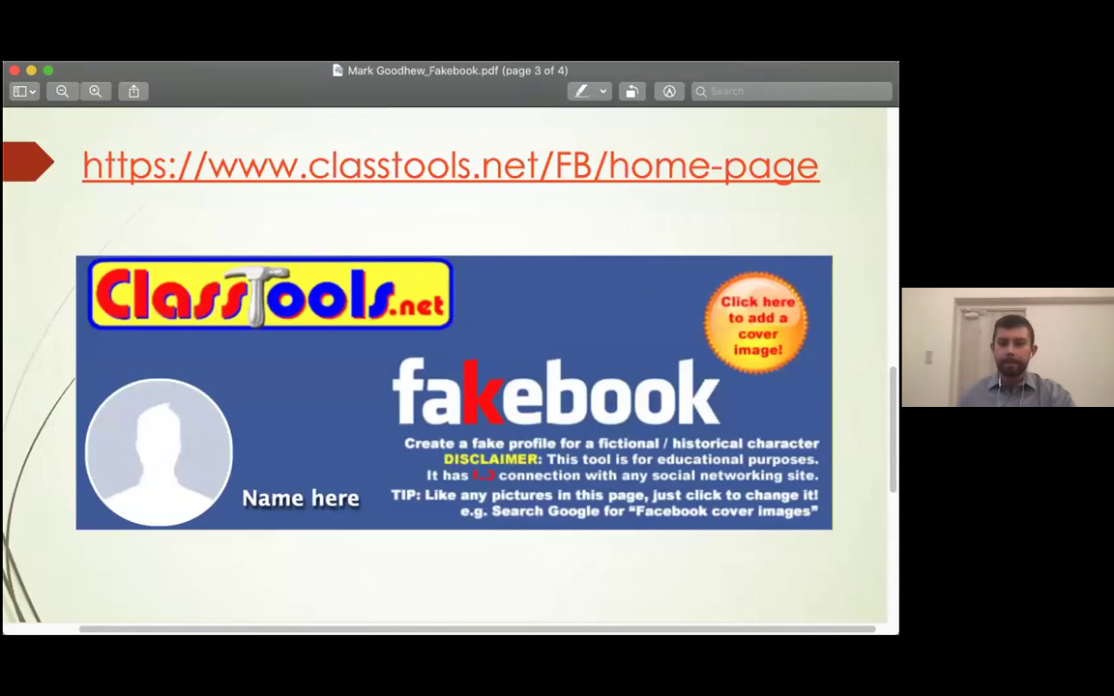
Switch to the Fakebook home page in Chrome and look over its profile, post and friends areas
{"action": "key", "text": "super+Tab"}
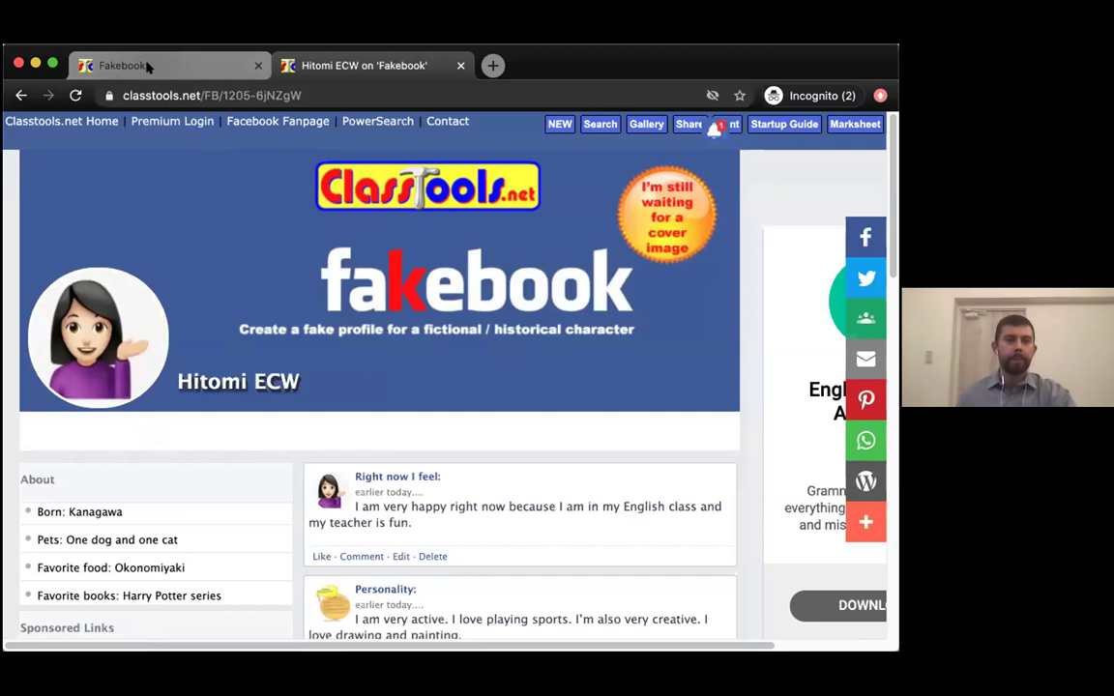
{"action": "left_click", "coordinate": [147, 66]}
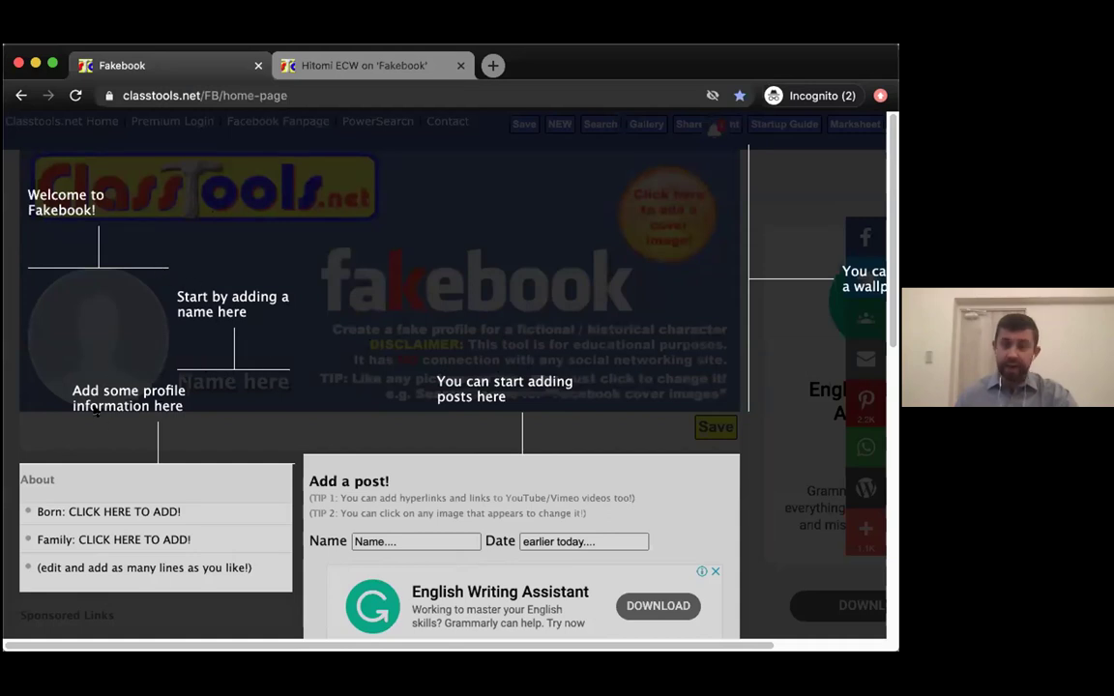
{"action": "scroll", "coordinate": [348, 425], "scroll_direction": "down", "scroll_amount": 5}
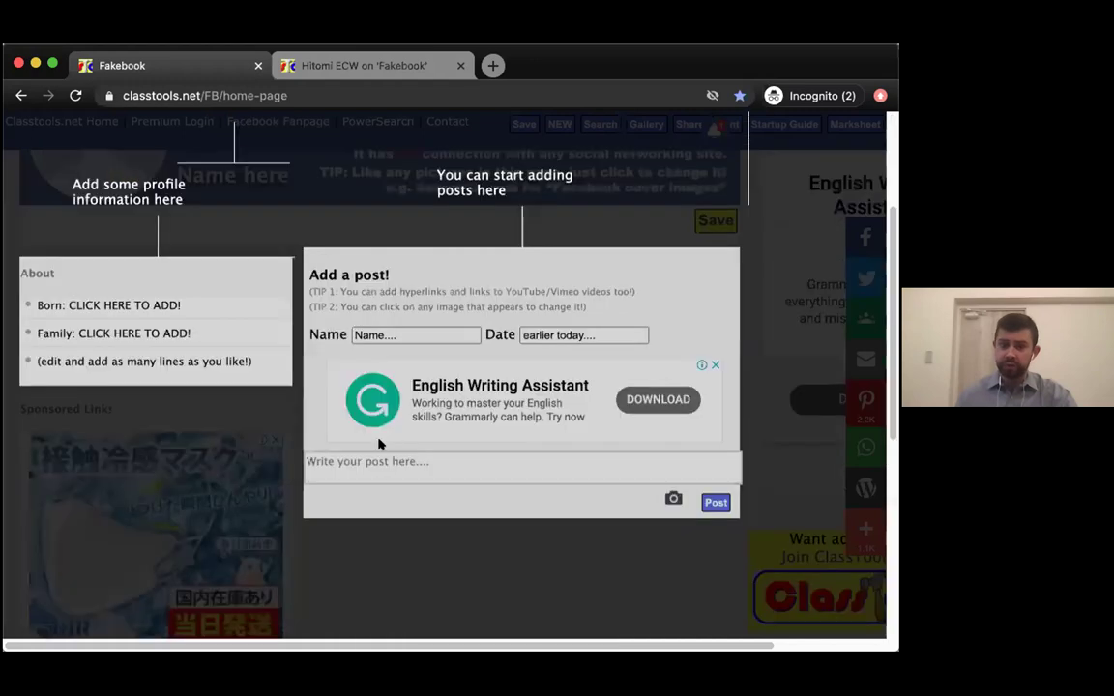
{"action": "scroll", "coordinate": [379, 200], "scroll_direction": "up", "scroll_amount": 3}
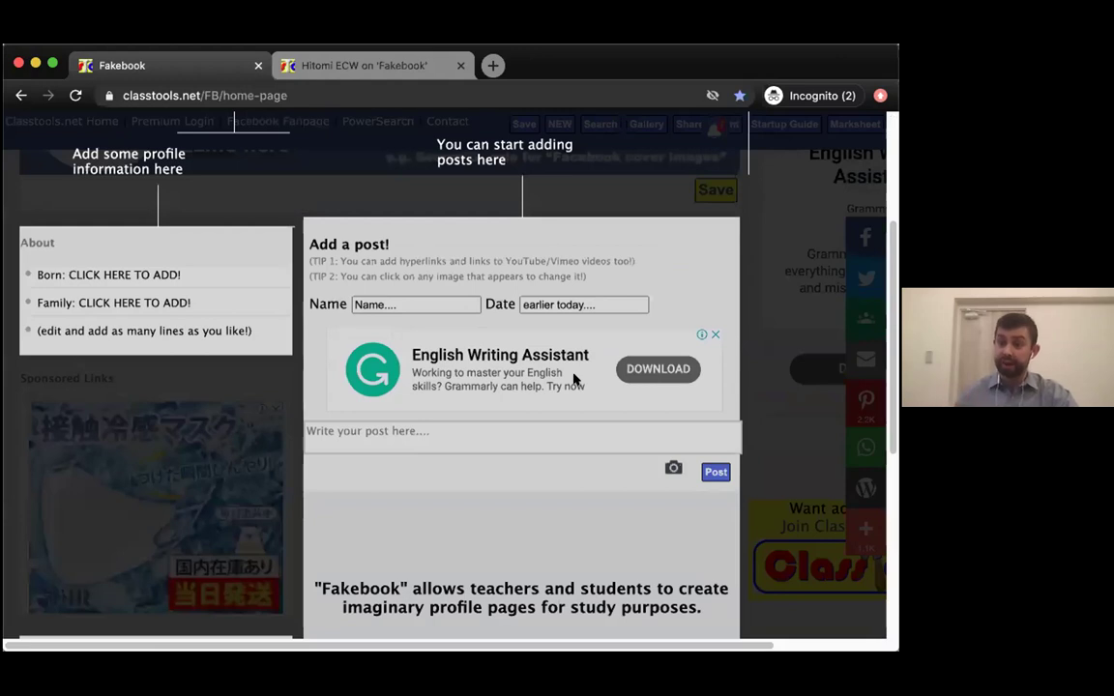
{"action": "scroll", "coordinate": [573, 379], "scroll_direction": "down", "scroll_amount": 5}
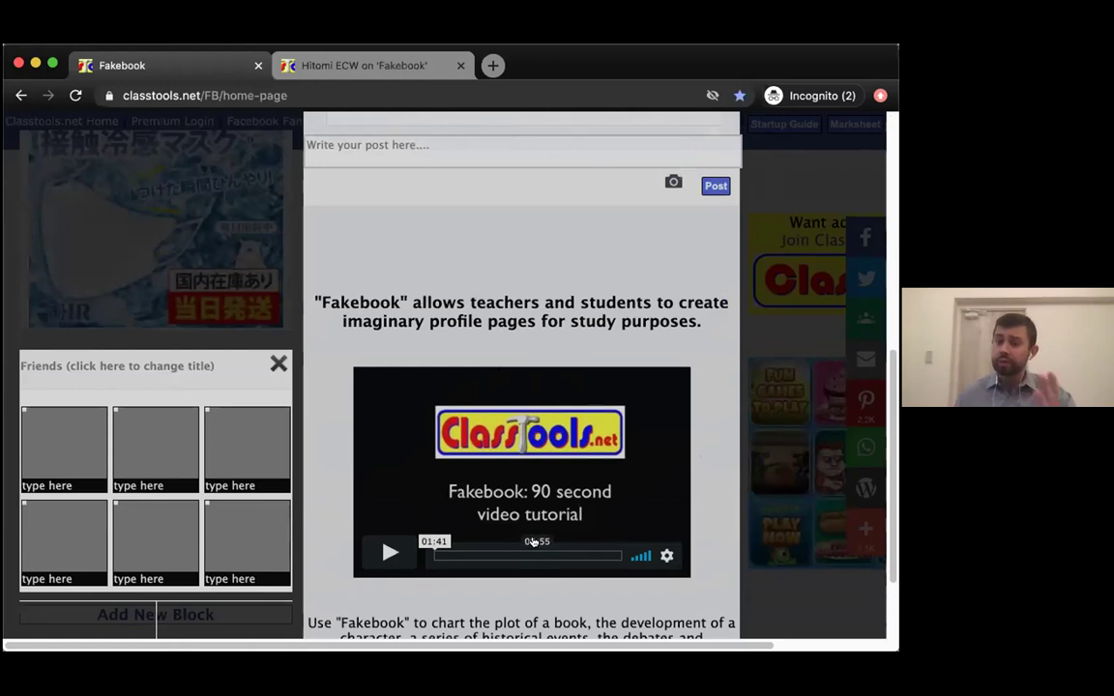
{"action": "scroll", "coordinate": [343, 481], "scroll_direction": "up", "scroll_amount": 5}
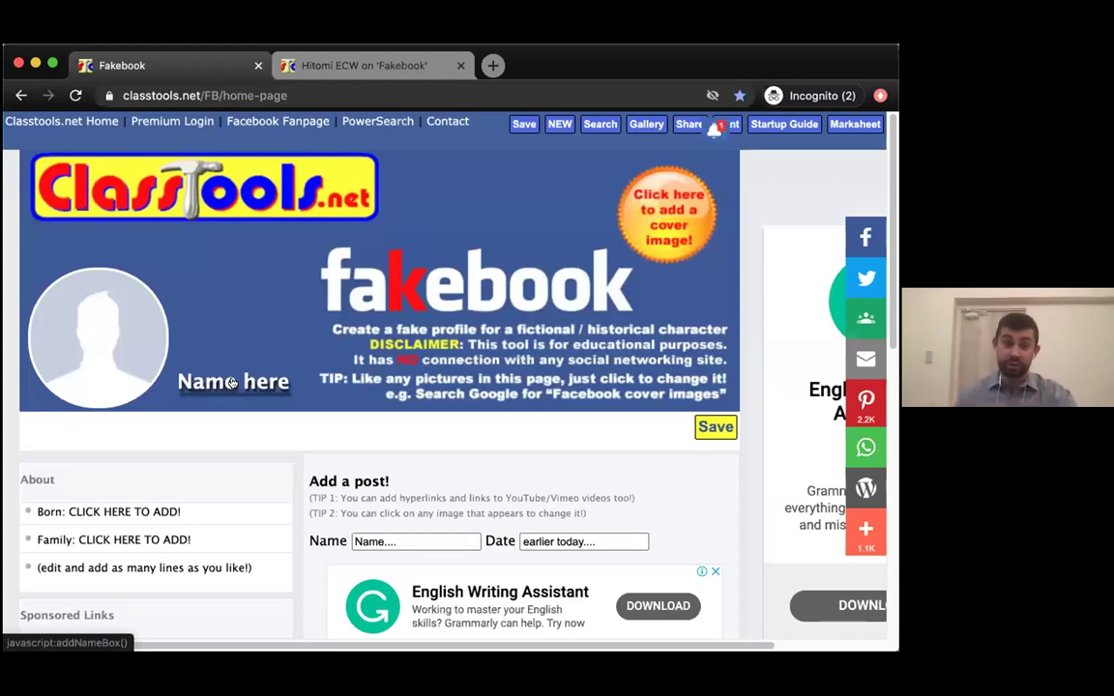
Name the blank Fakebook profile George Washington
{"action": "left_click", "coordinate": [232, 383]}
{"action": "type", "text": "George Was"}
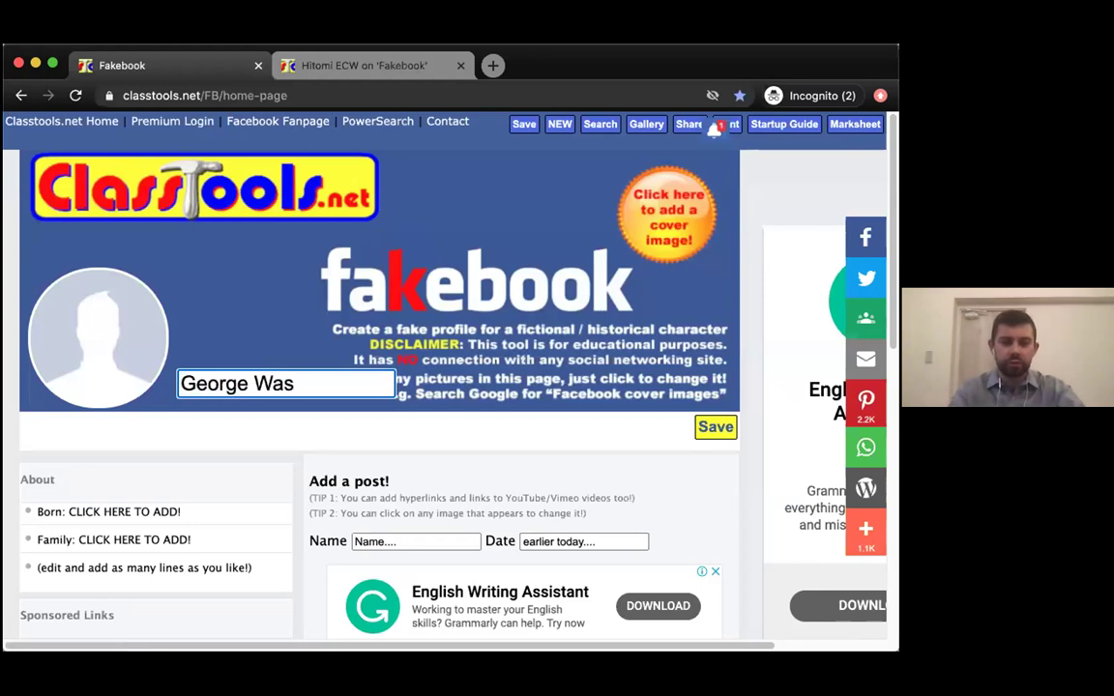
{"action": "type", "text": "hington"}
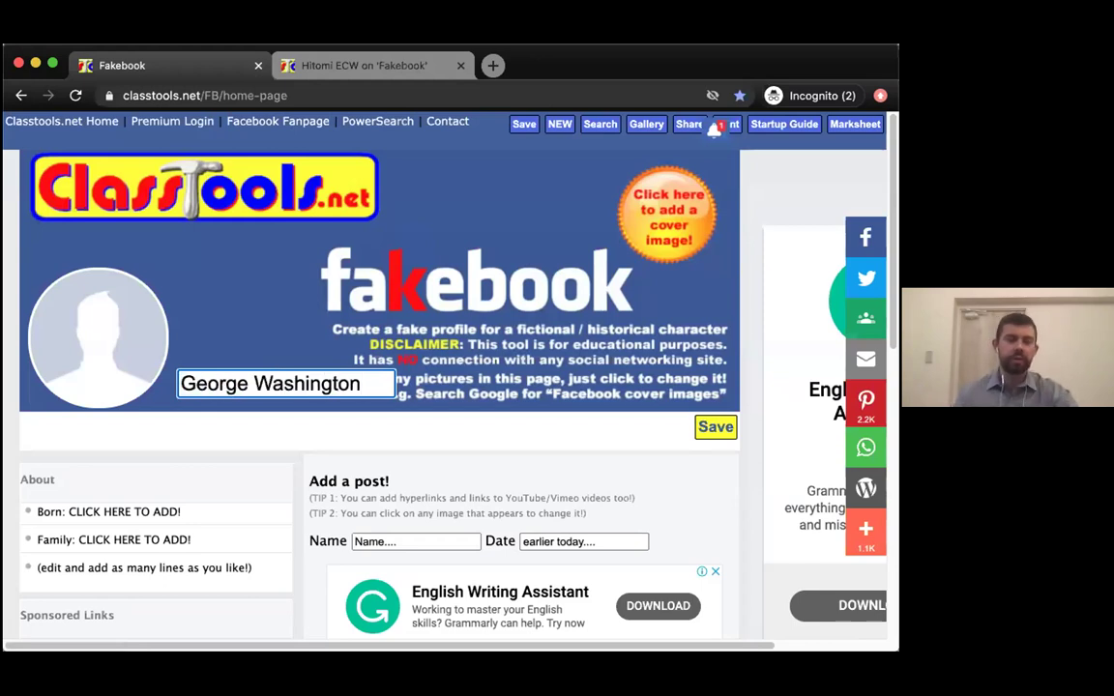
{"action": "key", "text": "Return"}
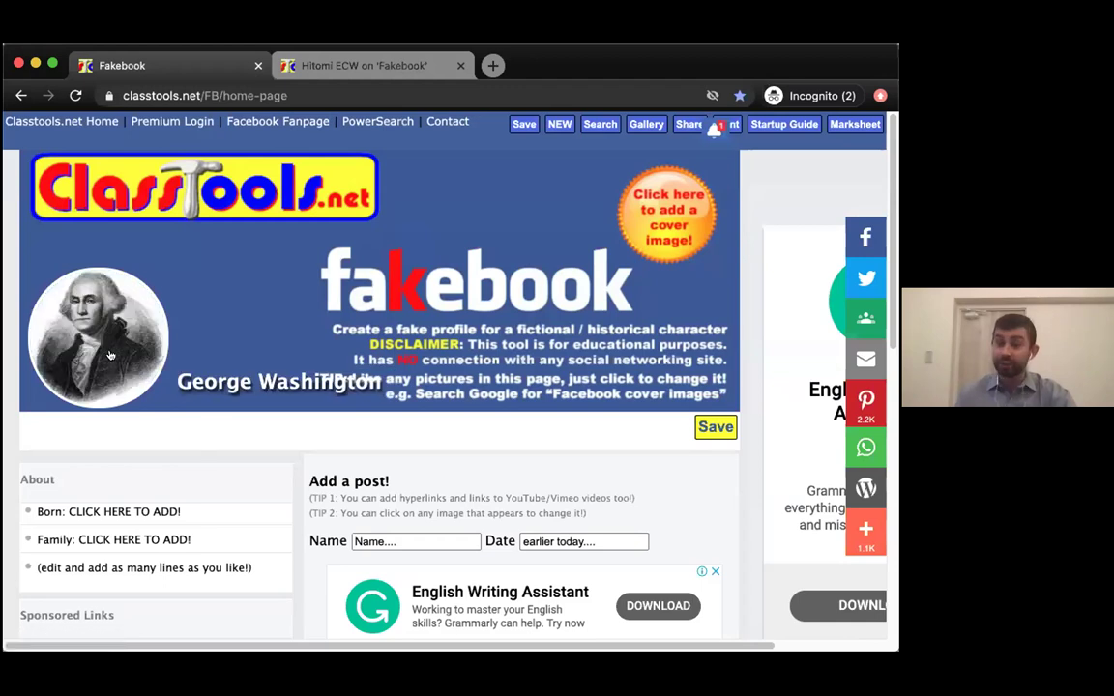
Add Tom Cruise as the first entry in the profile's Friends block
{"action": "scroll", "coordinate": [109, 356], "scroll_direction": "down", "scroll_amount": 10}
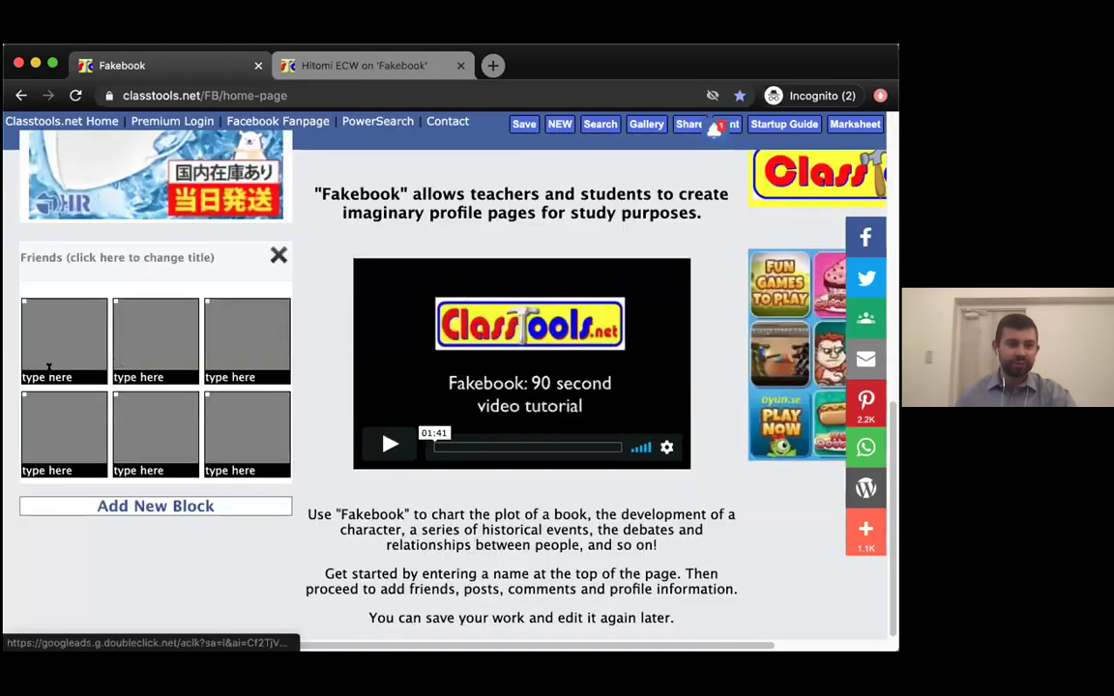
{"action": "left_click", "coordinate": [48, 374]}
{"action": "type", "text": "T"}
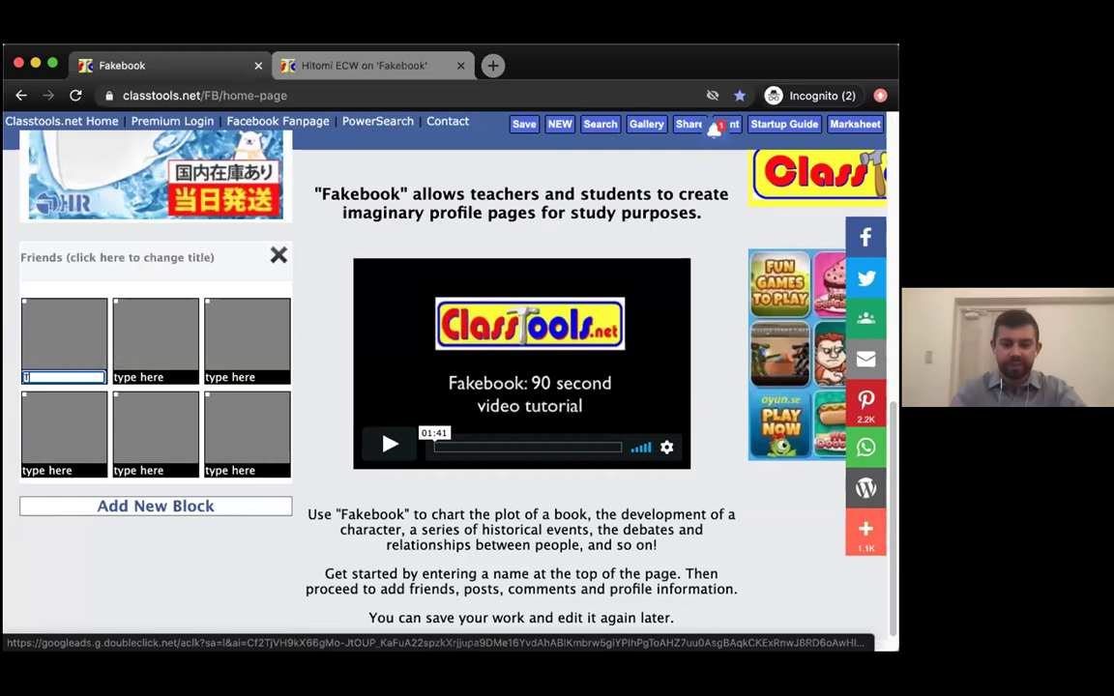
{"action": "type", "text": "om C"}
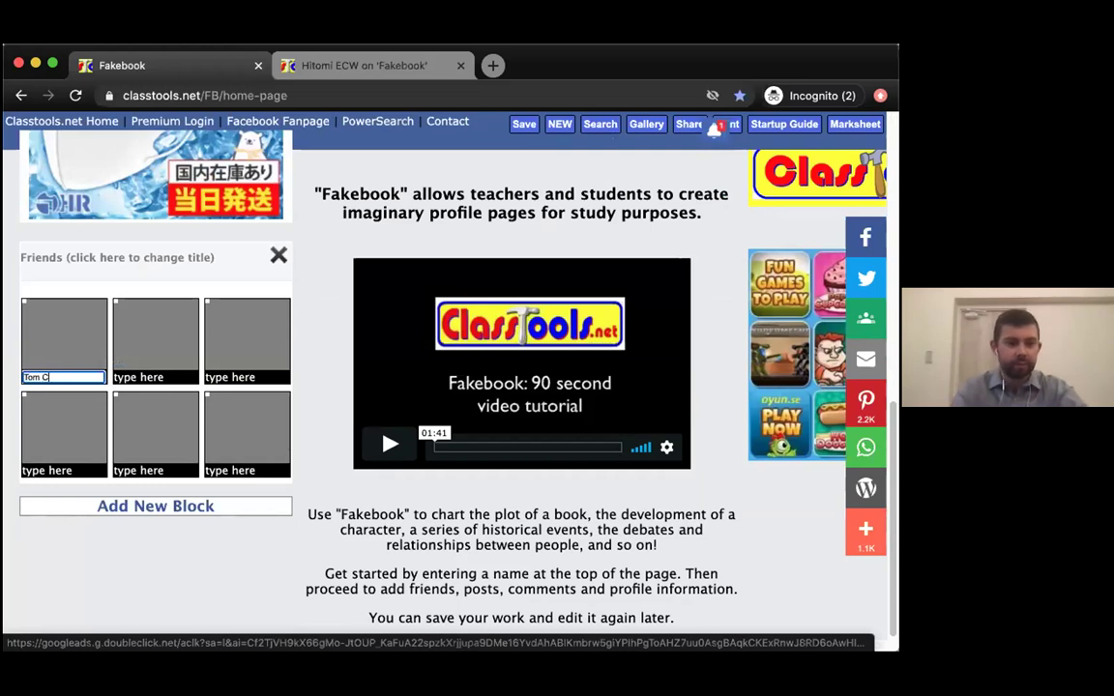
{"action": "type", "text": "ruise"}
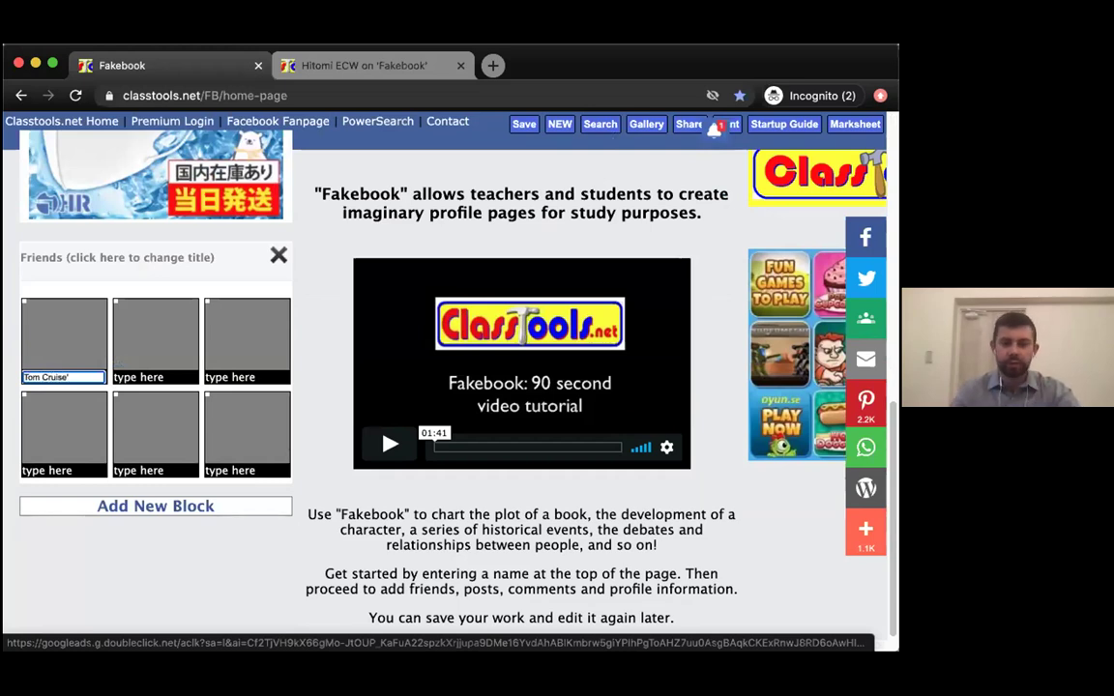
{"action": "key", "text": "Return"}
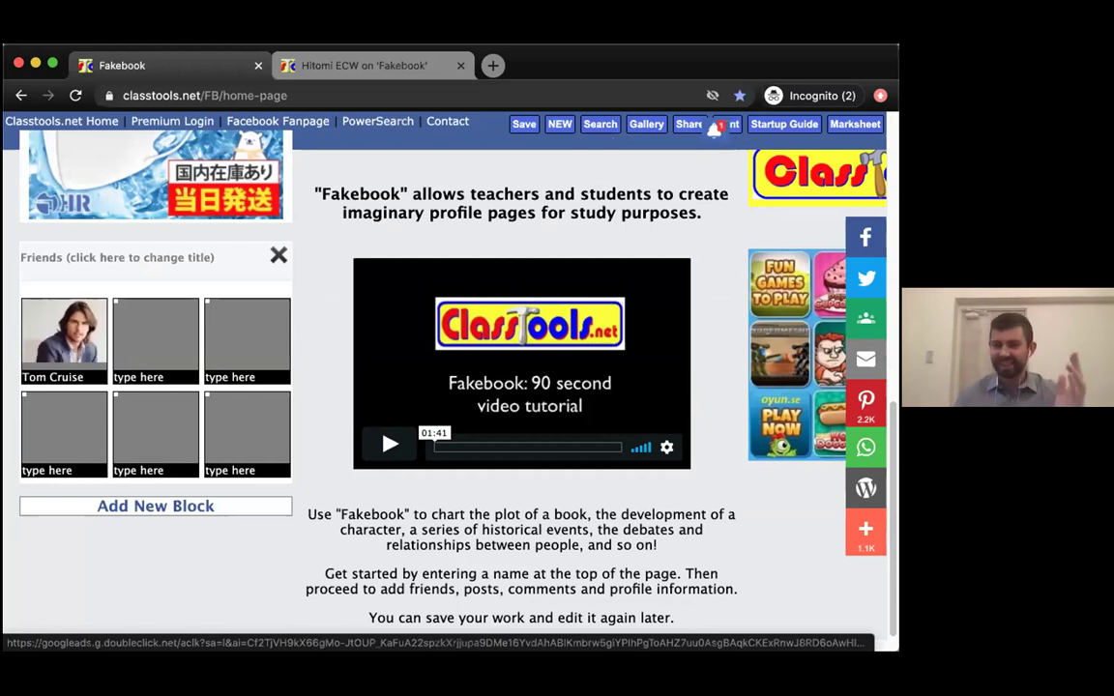
Enter "Week 1 Assignment" as the name of a new post on the profile
{"action": "scroll", "coordinate": [205, 421], "scroll_direction": "up", "scroll_amount": 4}
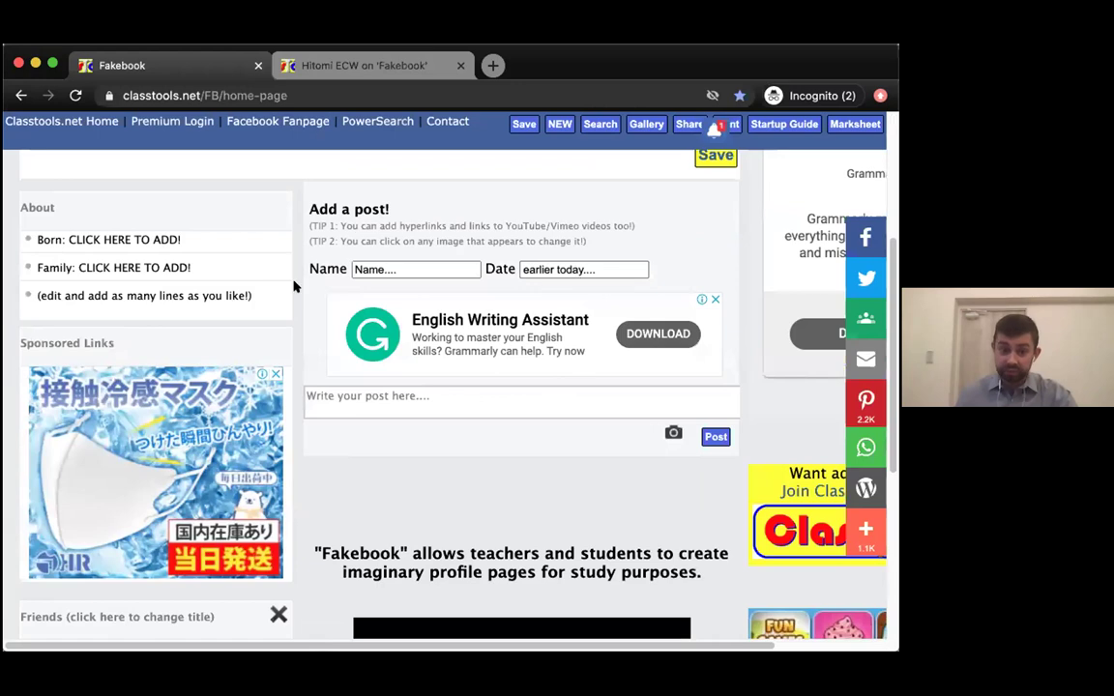
{"action": "scroll", "coordinate": [551, 384], "scroll_direction": "up", "scroll_amount": 2}
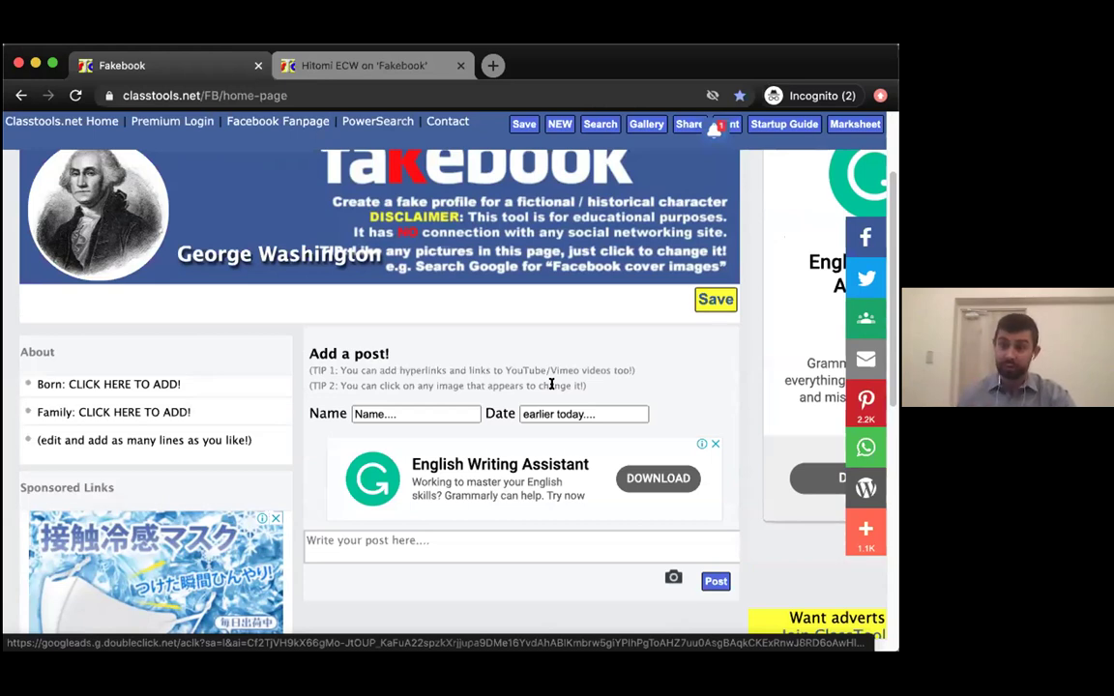
{"action": "scroll", "coordinate": [193, 382], "scroll_direction": "up", "scroll_amount": 1}
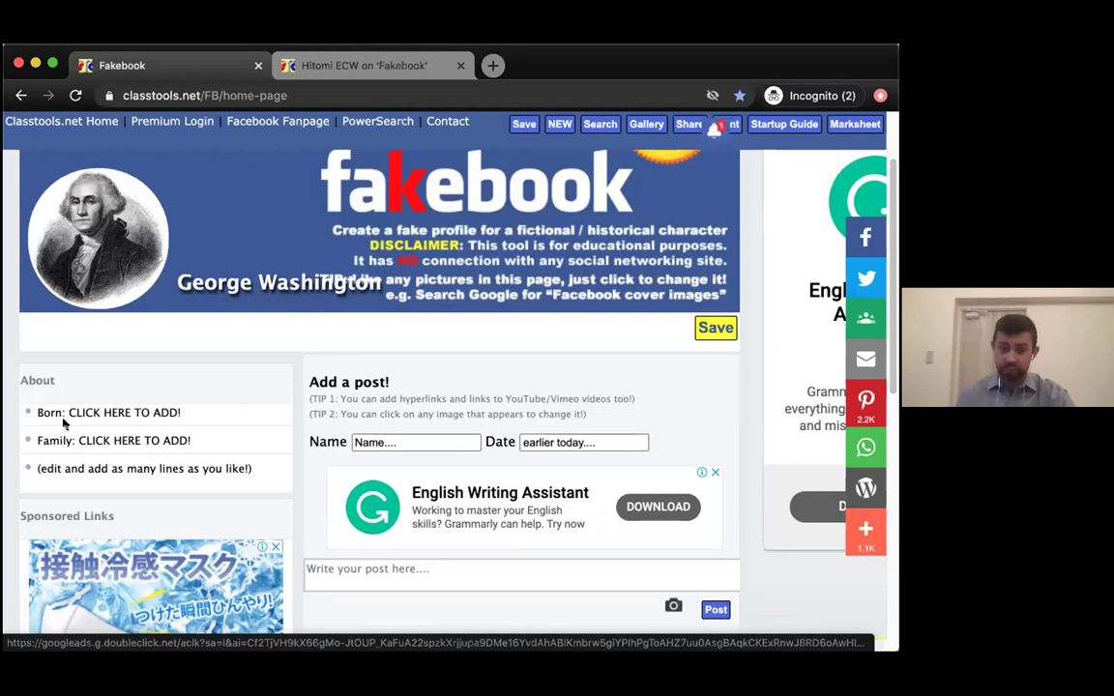
{"action": "scroll", "coordinate": [73, 461], "scroll_direction": "down", "scroll_amount": 5}
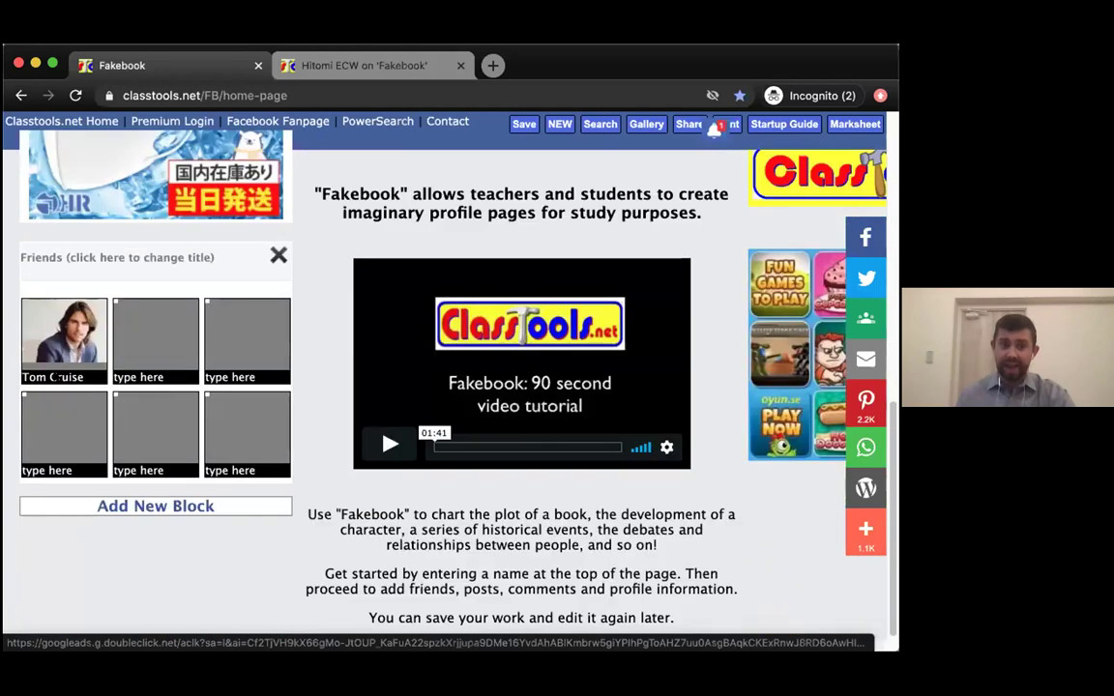
{"action": "scroll", "coordinate": [185, 362], "scroll_direction": "up", "scroll_amount": 5}
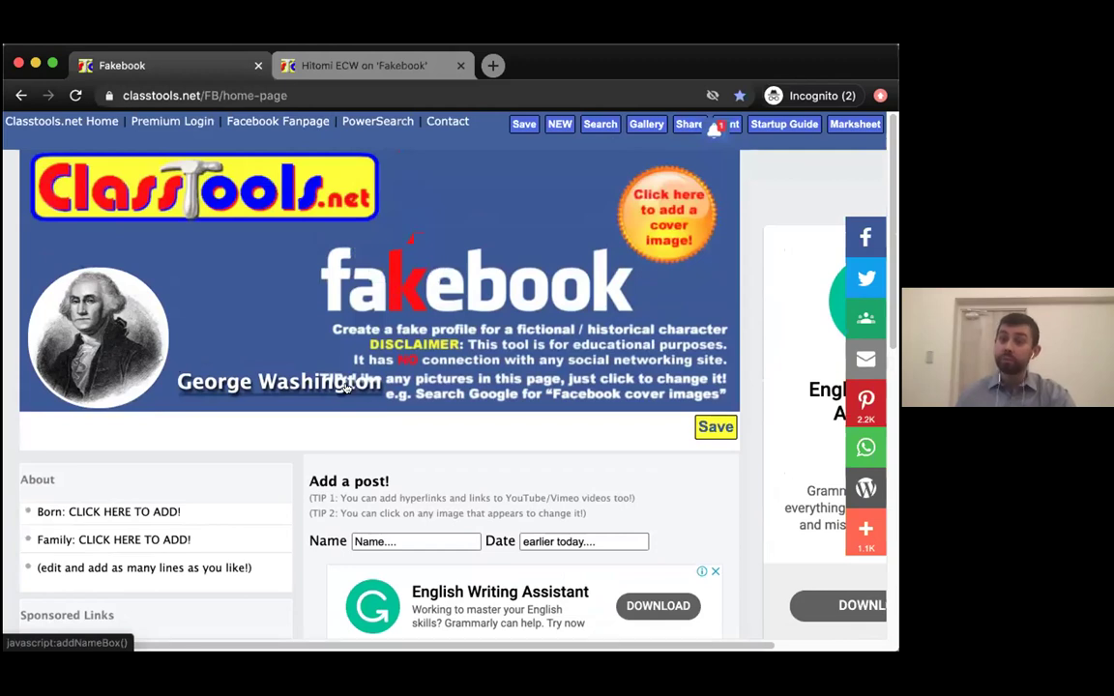
{"action": "scroll", "coordinate": [316, 350], "scroll_direction": "down", "scroll_amount": 1}
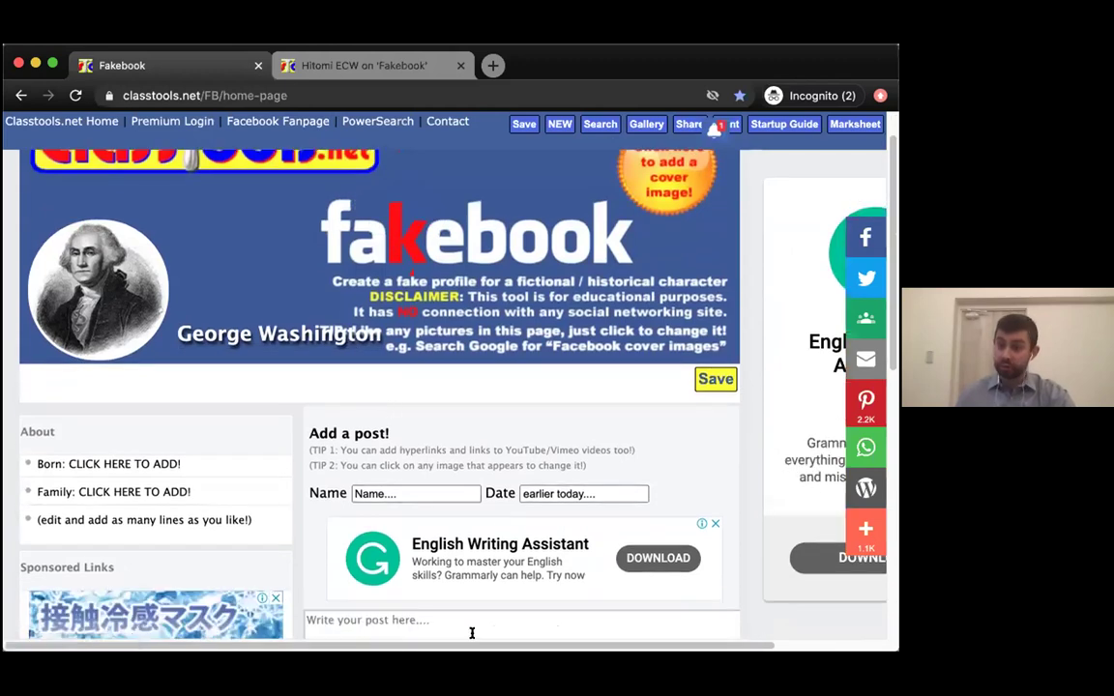
{"action": "scroll", "coordinate": [445, 483], "scroll_direction": "down", "scroll_amount": 4}
{"action": "left_click", "coordinate": [390, 300]}
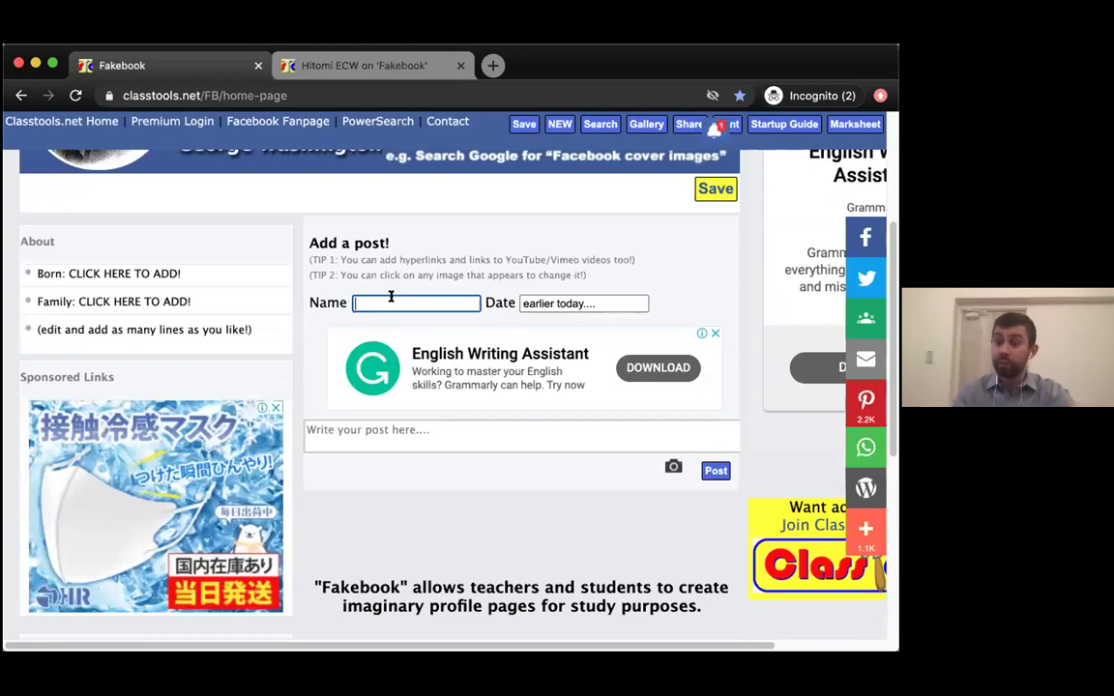
{"action": "type", "text": "W"}
{"action": "key", "text": "BackSpace"}
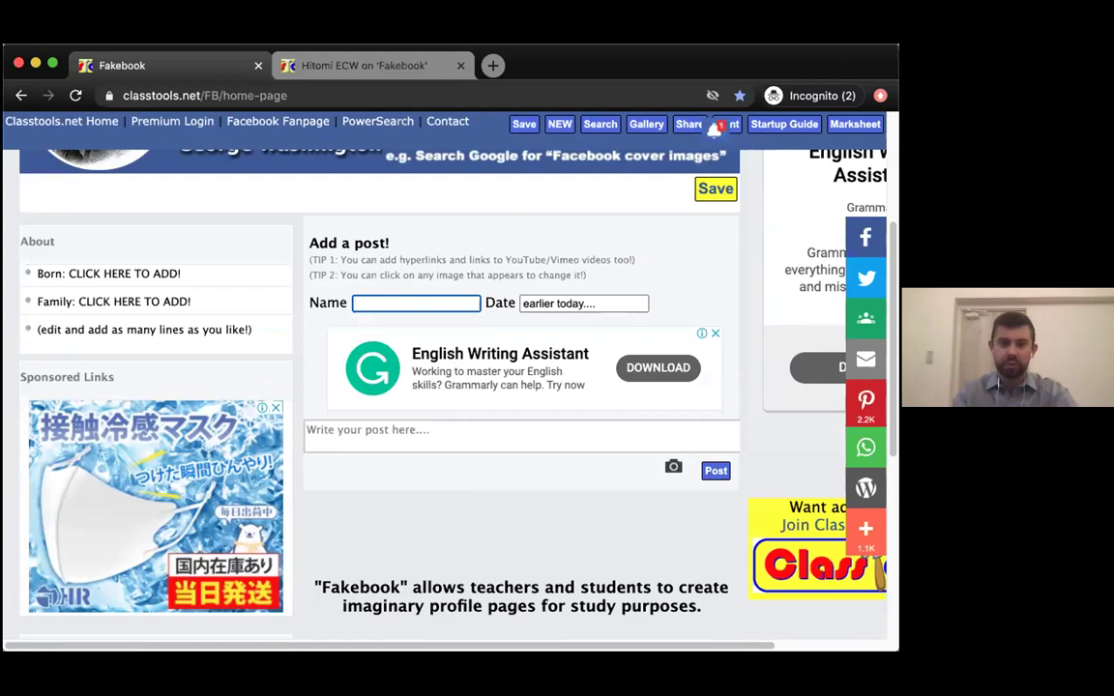
{"action": "type", "text": "Week 1 As"}
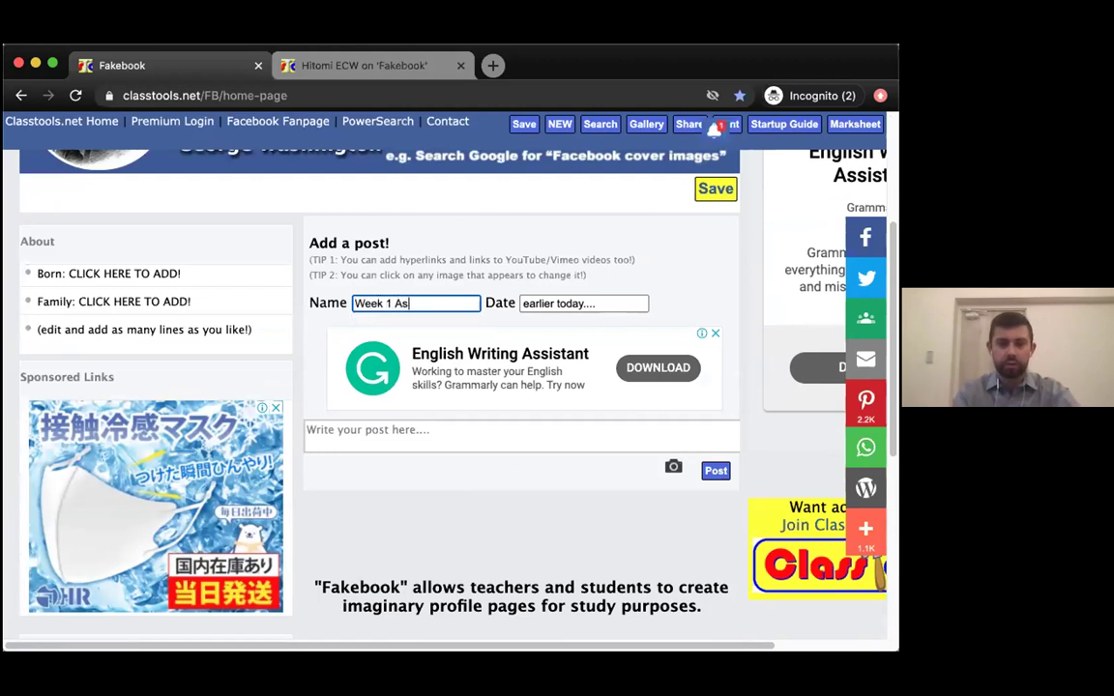
{"action": "type", "text": "signment"}
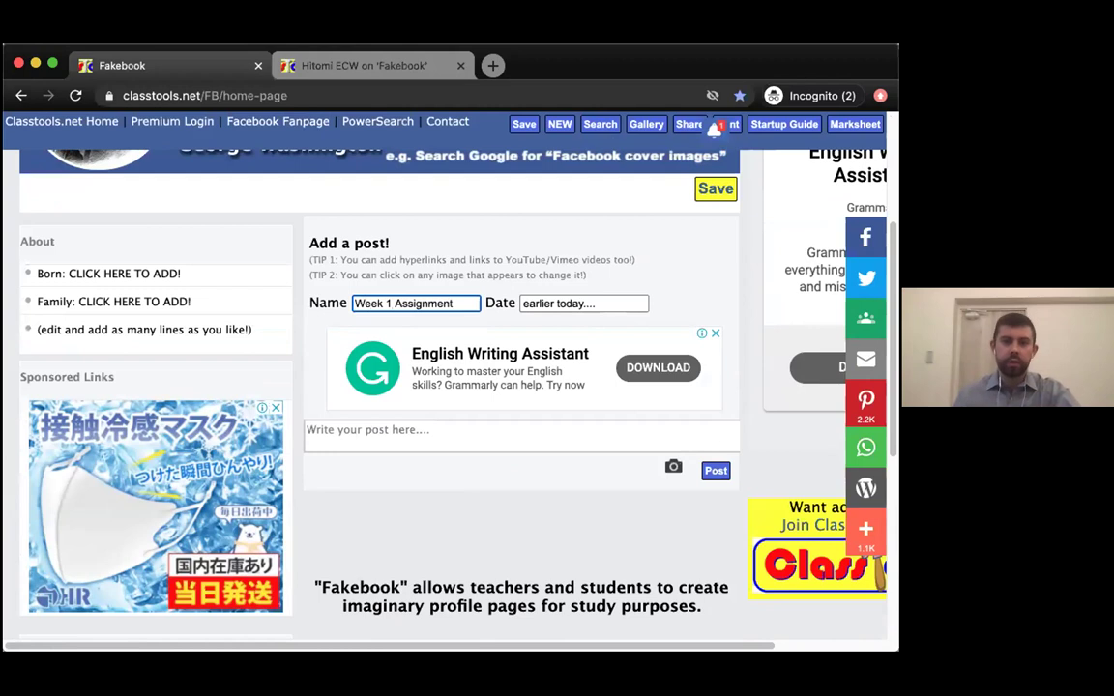
Write "Test test test" as the post's text and publish it
{"action": "left_click", "coordinate": [348, 437]}
{"action": "type", "text": "Test tese"}
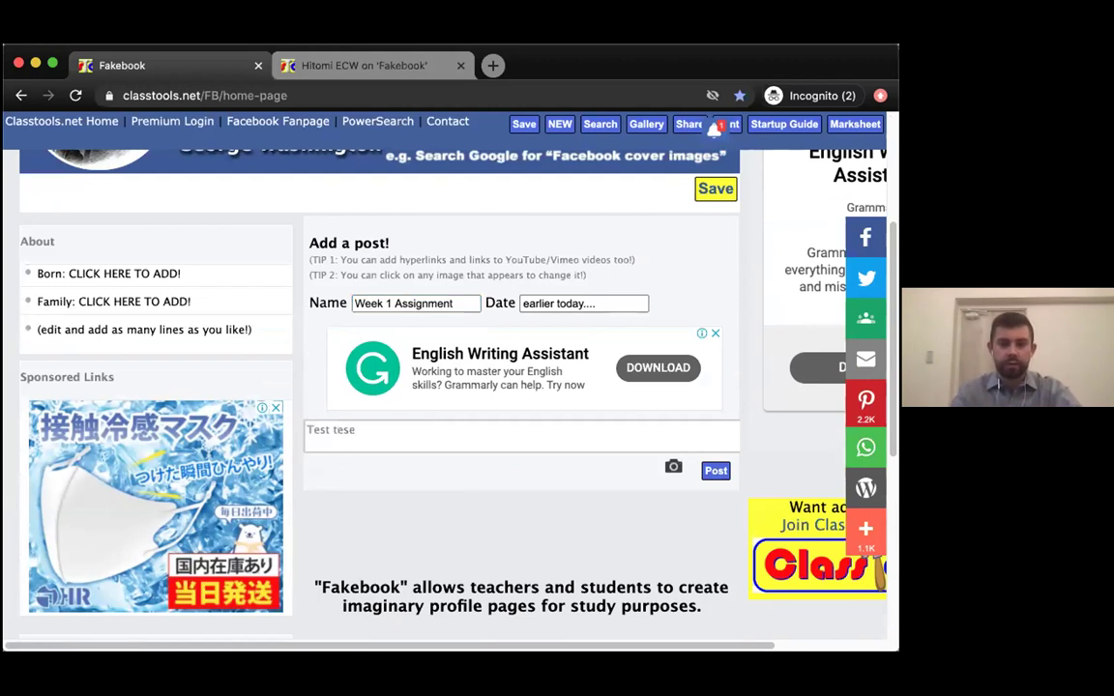
{"action": "key", "text": "BackSpace"}
{"action": "type", "text": "t test"}
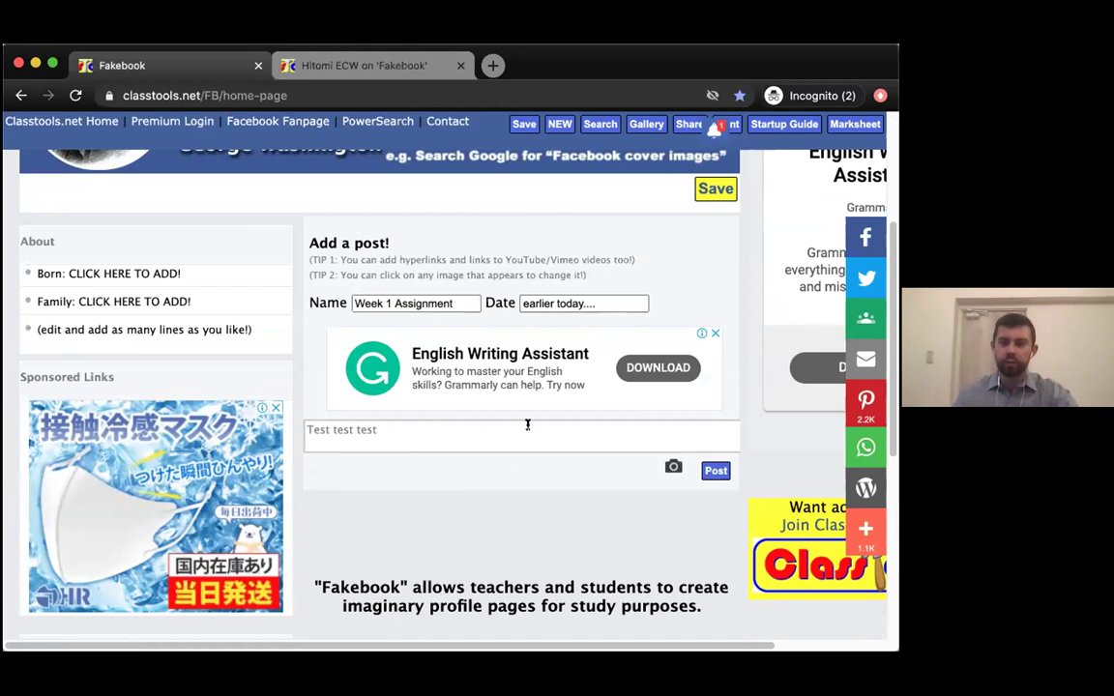
{"action": "left_click", "coordinate": [717, 471]}
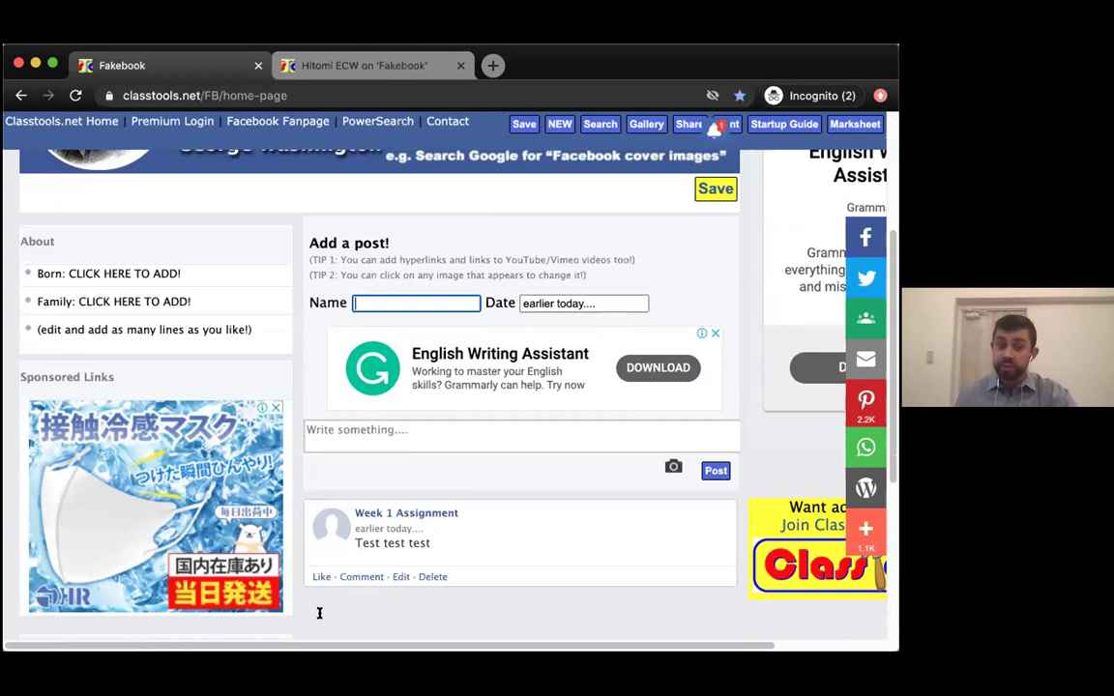
Open the like text and the name and comment fields under the "Week 1 Assignment" post
{"action": "left_click", "coordinate": [318, 577]}
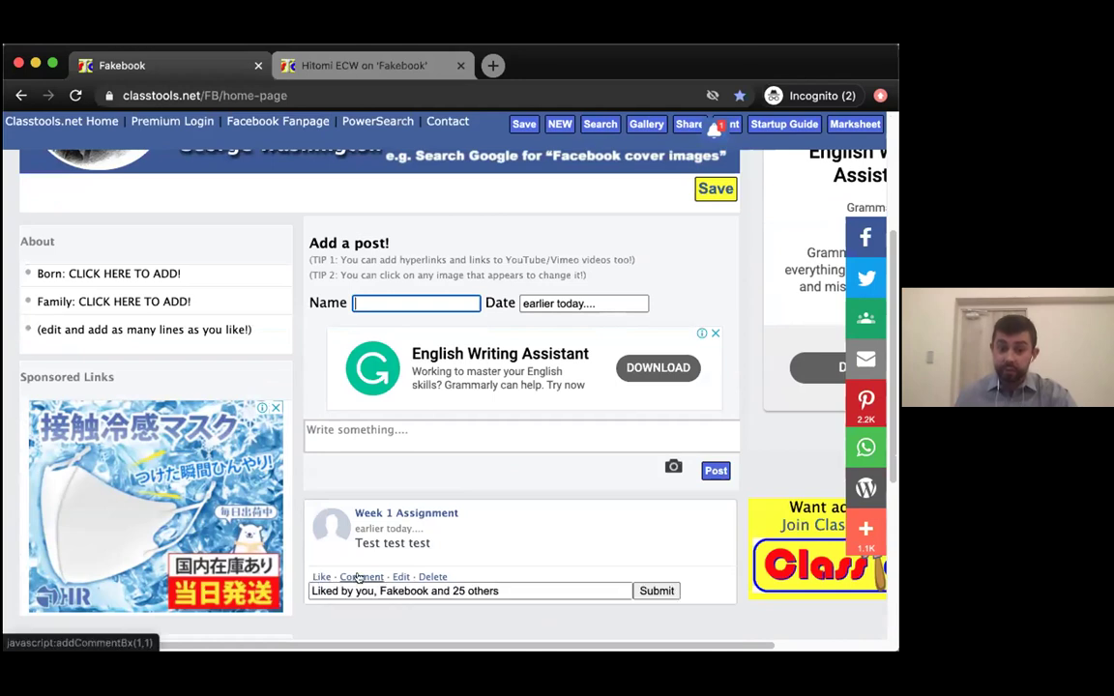
{"action": "left_click", "coordinate": [358, 577]}
{"action": "scroll", "coordinate": [386, 541], "scroll_direction": "down", "scroll_amount": 5}
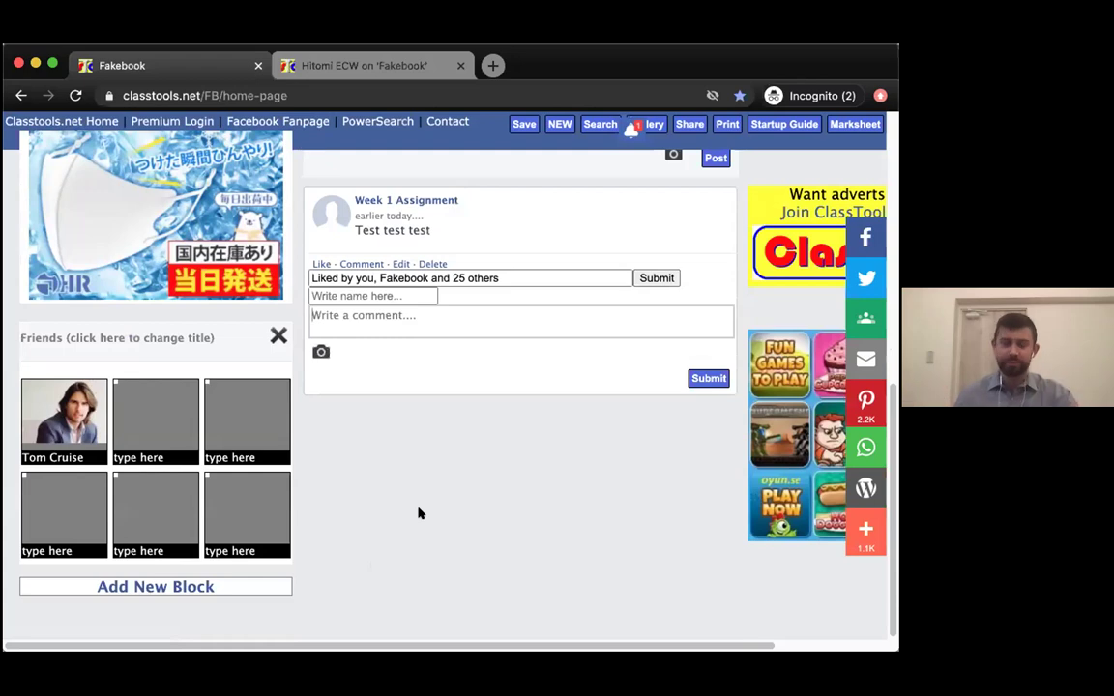
{"action": "scroll", "coordinate": [432, 505], "scroll_direction": "up", "scroll_amount": 3}
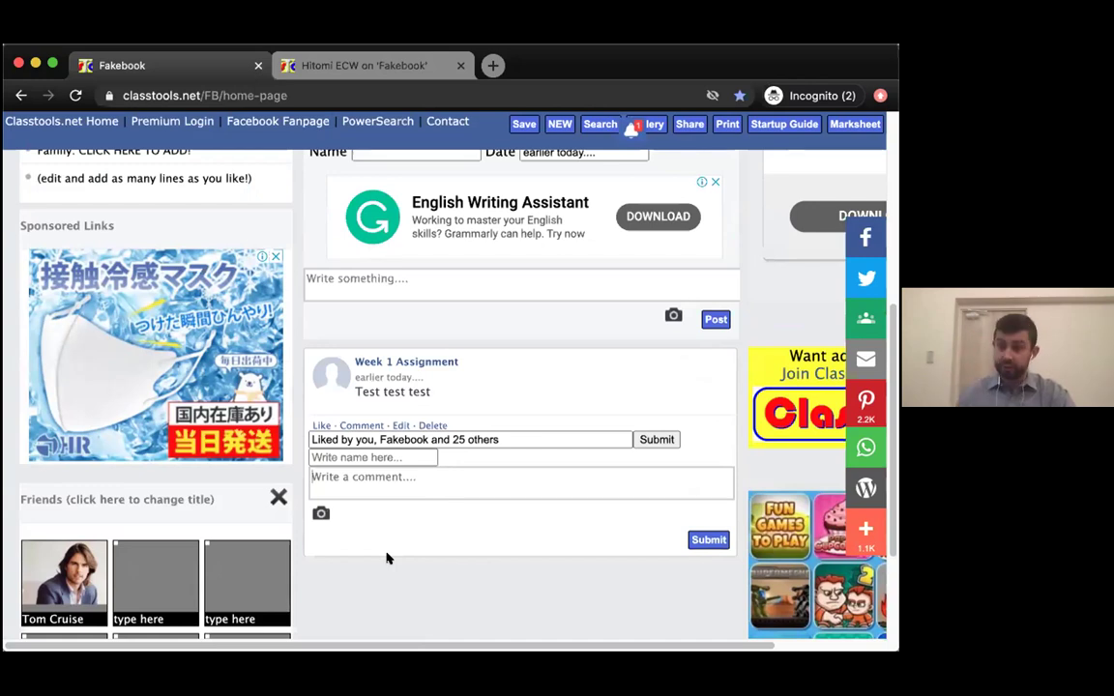
Try to save the George Washington profile and dismiss the message
{"action": "scroll", "coordinate": [228, 528], "scroll_direction": "up", "scroll_amount": 5}
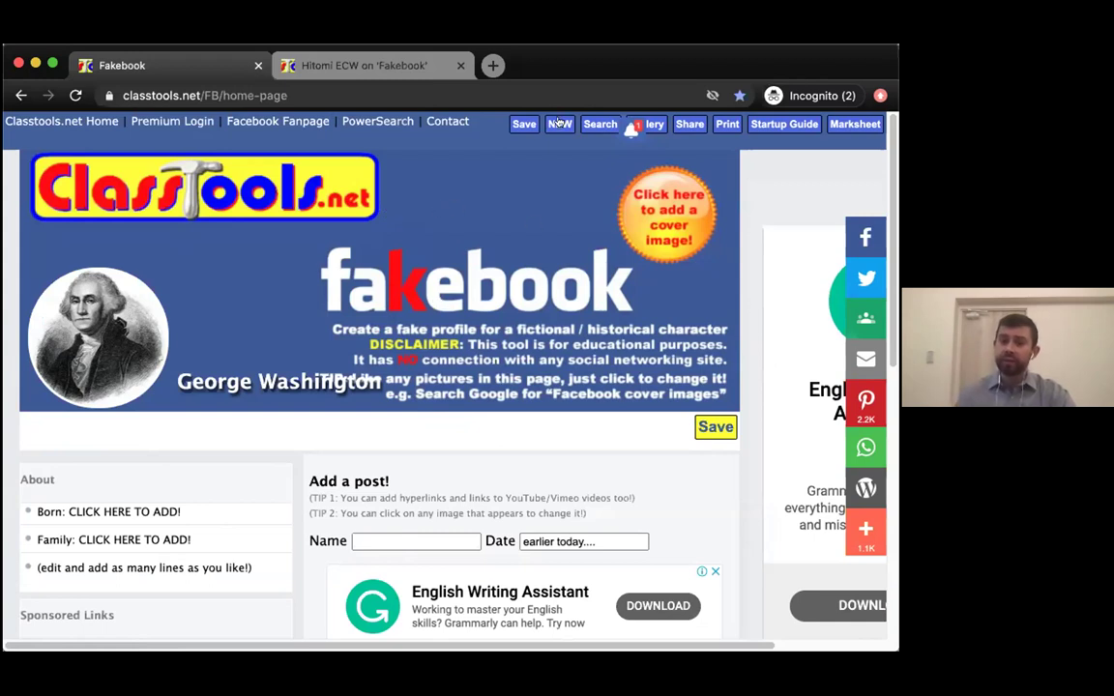
{"action": "left_click", "coordinate": [522, 124]}
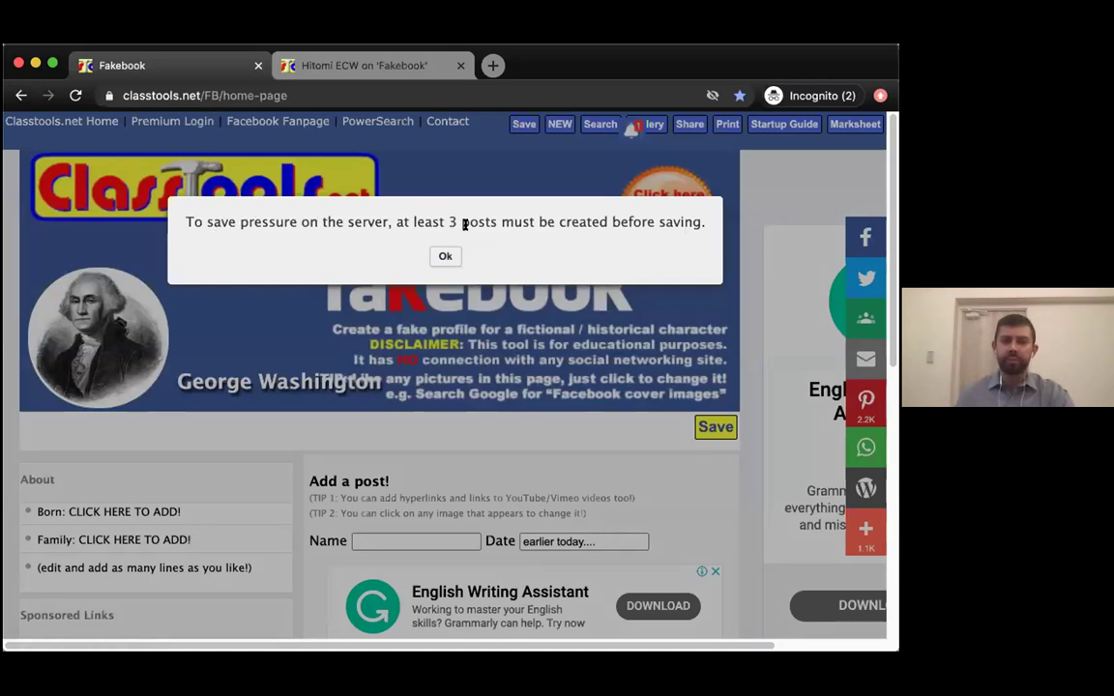
{"action": "left_click", "coordinate": [444, 255]}
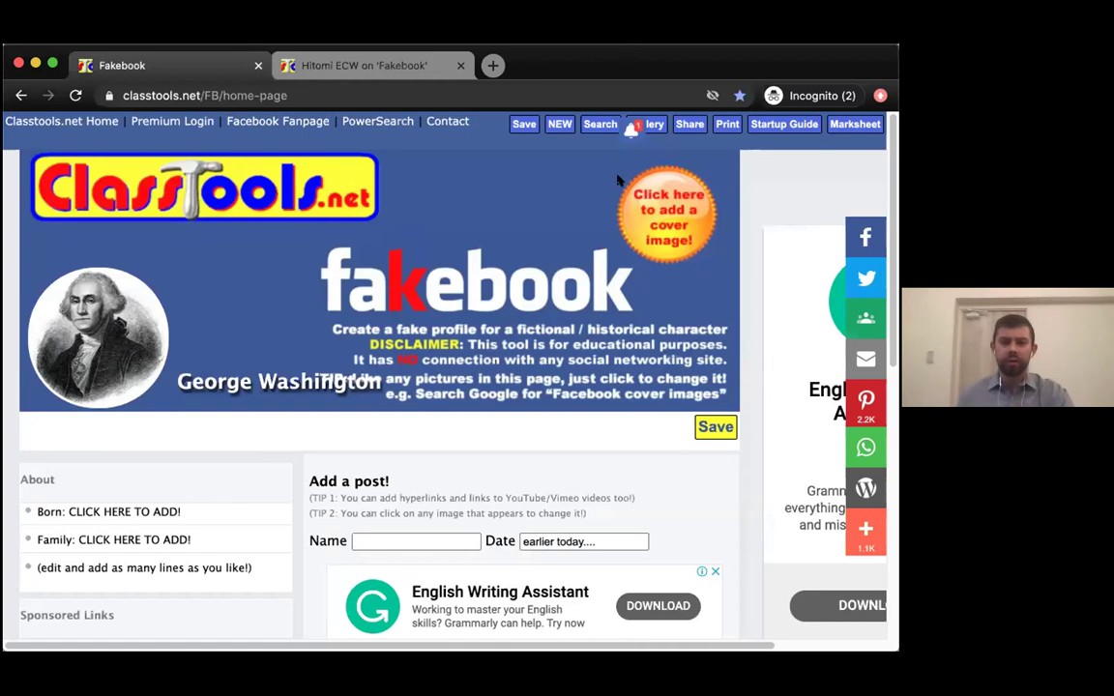
Switch to the Fakebook PDF in Preview and enlarge the Social Media Profile worksheet on the Example Assignment page
{"action": "key", "text": "super+Tab"}
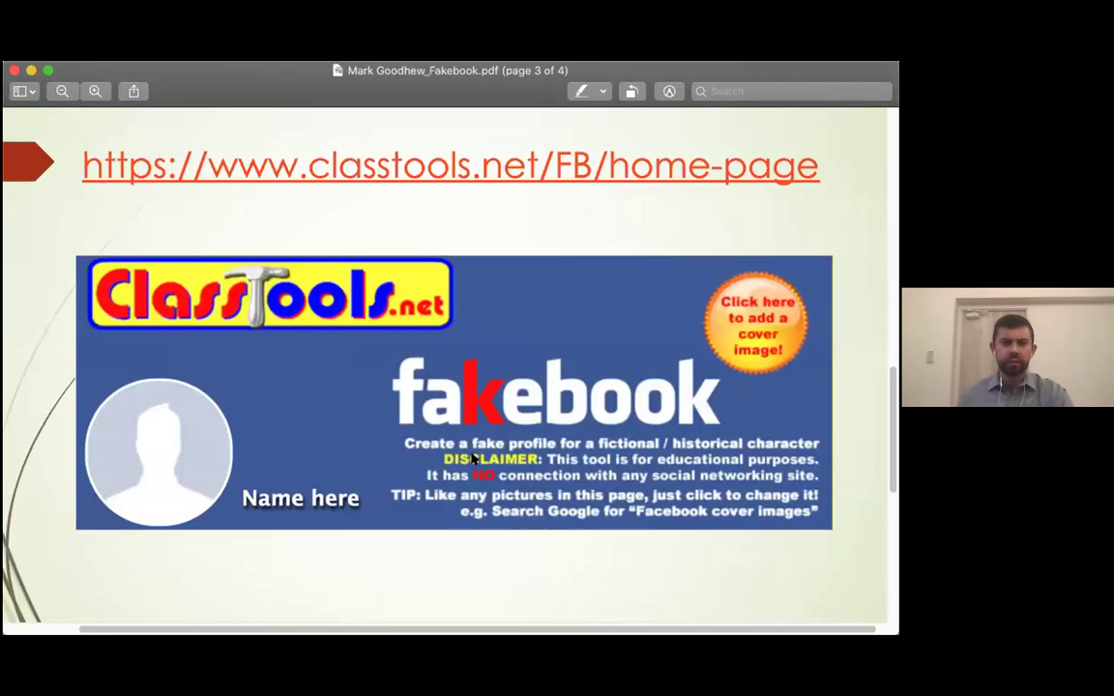
{"action": "scroll", "coordinate": [470, 461], "scroll_direction": "down", "scroll_amount": 10}
{"action": "scroll", "coordinate": [288, 386], "scroll_direction": "down", "scroll_amount": 2}
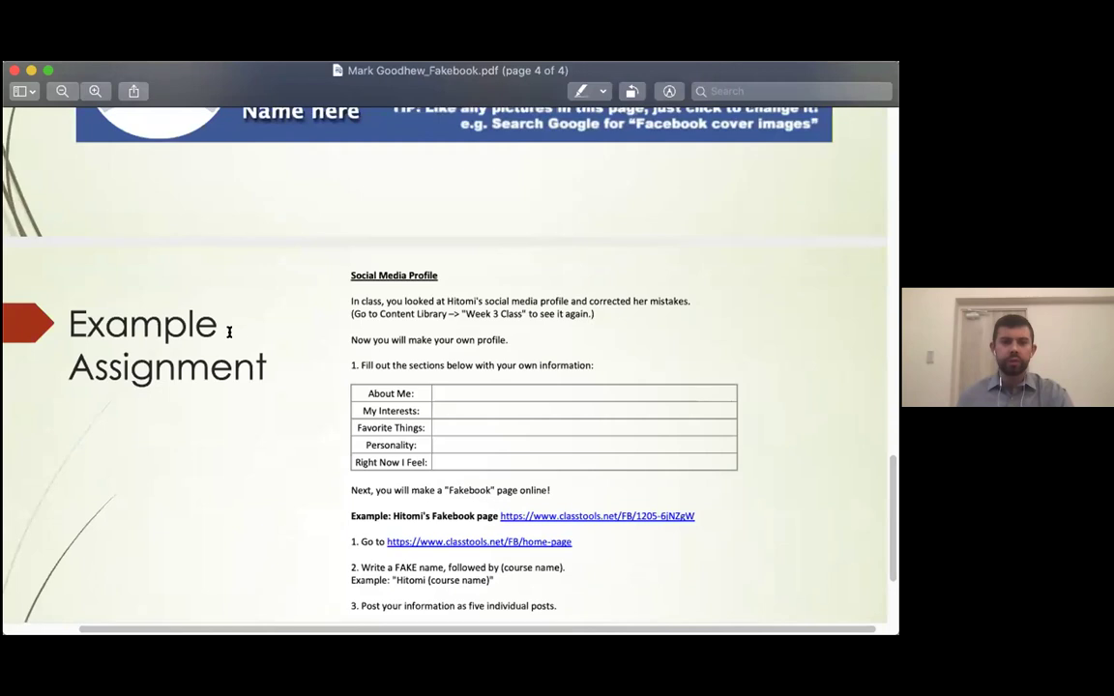
{"action": "scroll", "coordinate": [235, 371], "scroll_direction": "down", "scroll_amount": 3}
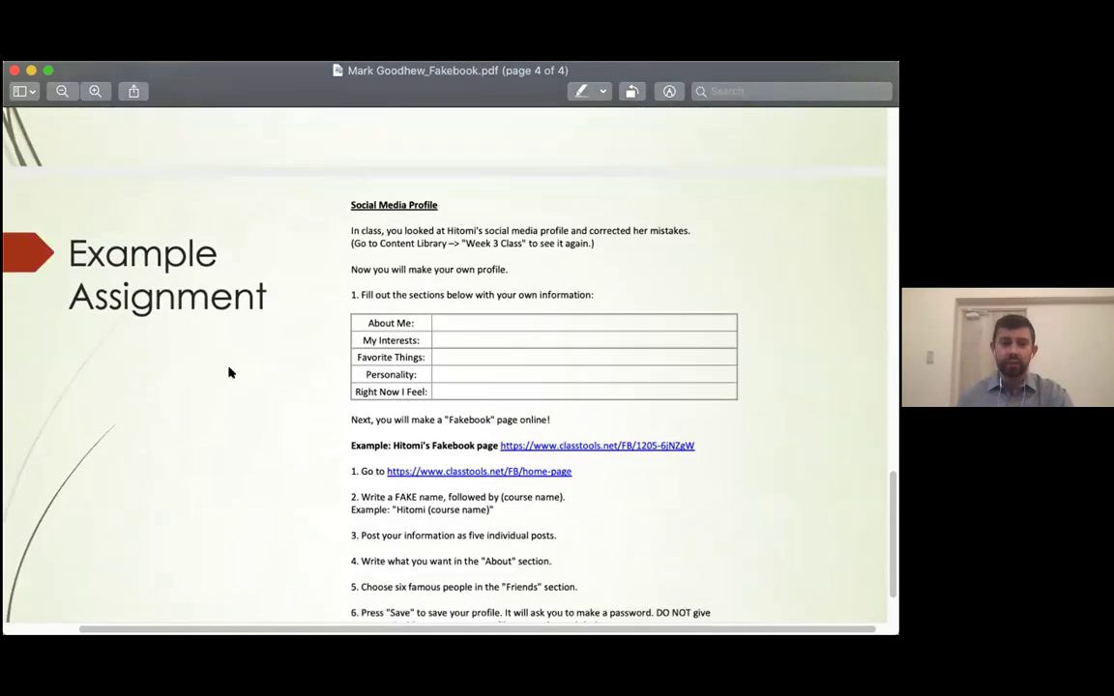
{"action": "left_click", "coordinate": [96, 91]}
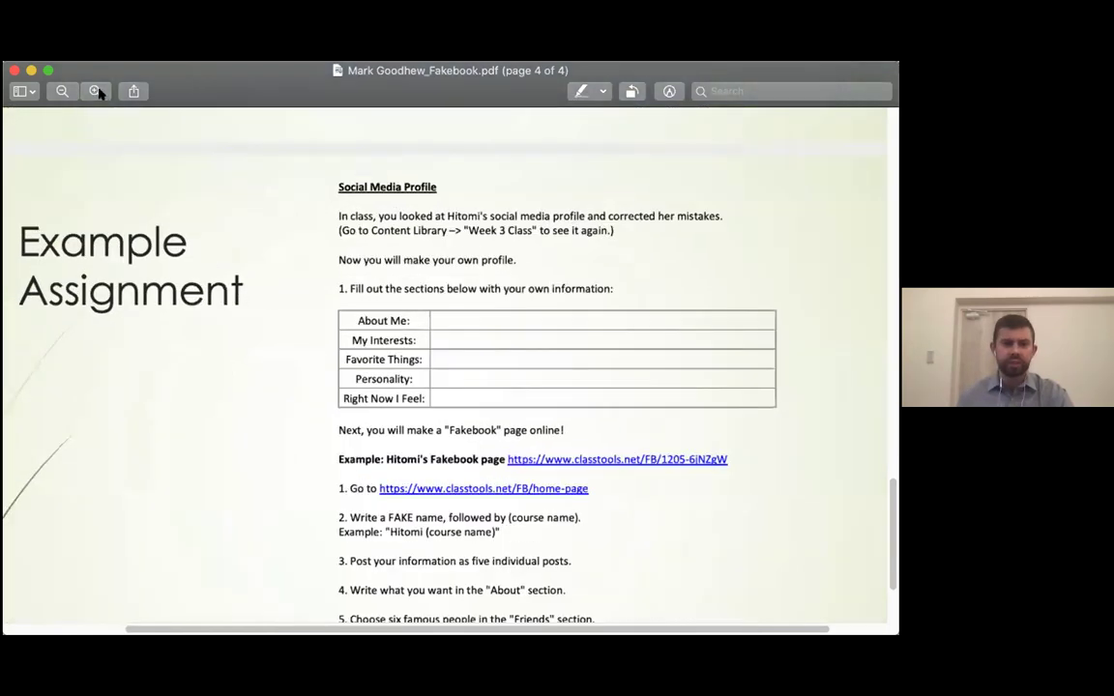
{"action": "left_click", "coordinate": [95, 91]}
{"action": "left_click", "coordinate": [96, 90]}
{"action": "scroll", "coordinate": [423, 350], "scroll_direction": "up", "scroll_amount": 2}
{"action": "scroll", "coordinate": [423, 350], "scroll_direction": "up", "scroll_amount": 2}
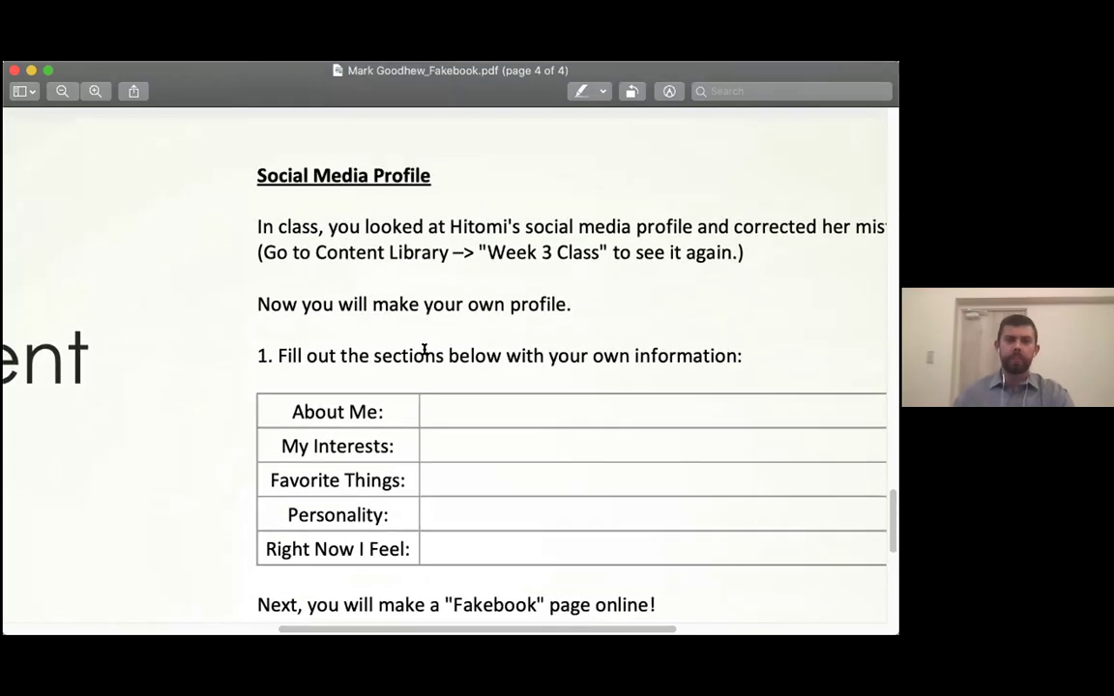
{"action": "scroll", "coordinate": [423, 350], "scroll_direction": "right", "scroll_amount": 5}
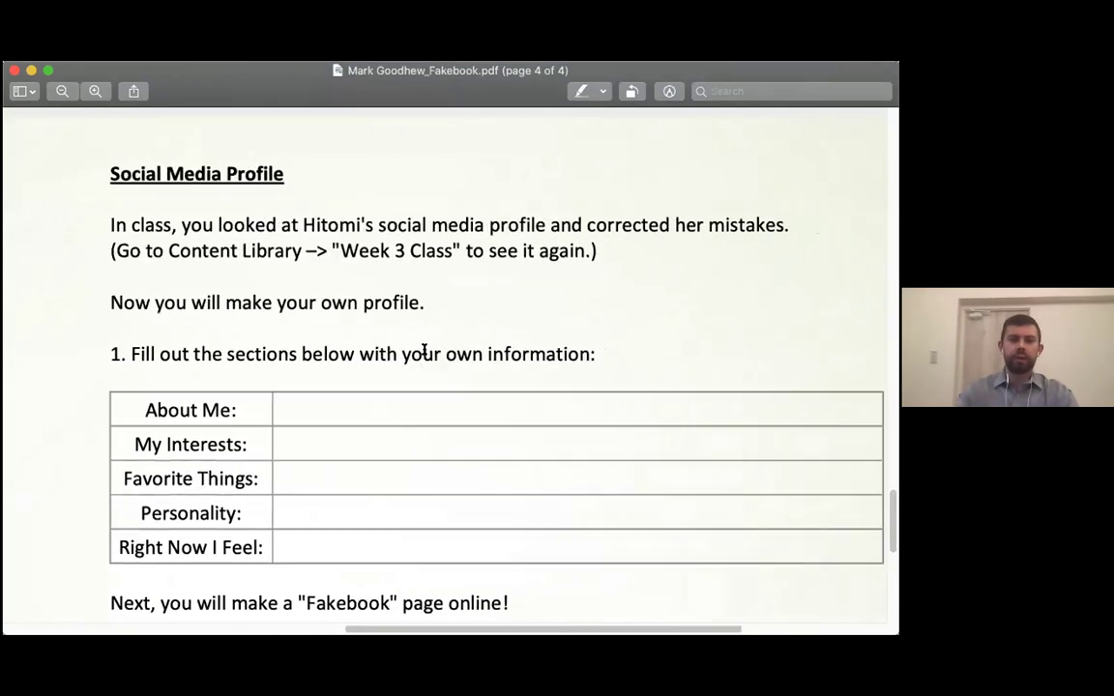
{"action": "scroll", "coordinate": [424, 350], "scroll_direction": "left", "scroll_amount": 1}
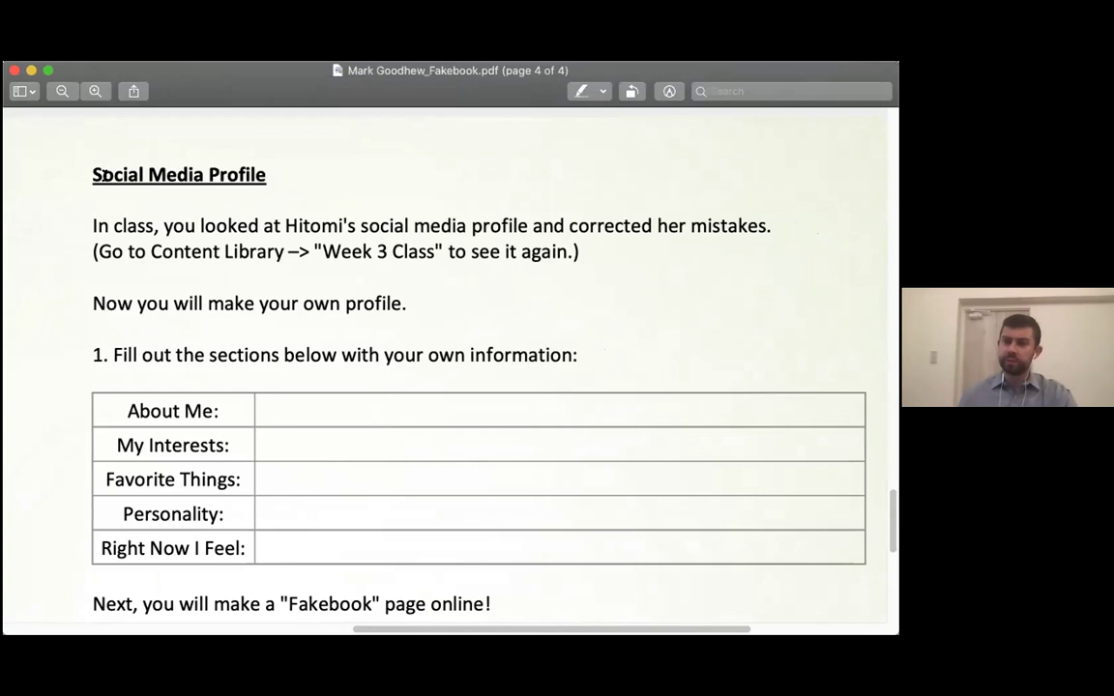
Read through the assignment's profile sections and its numbered instructions for making and saving a Fakebook page
{"action": "scroll", "coordinate": [103, 179], "scroll_direction": "down", "scroll_amount": 3}
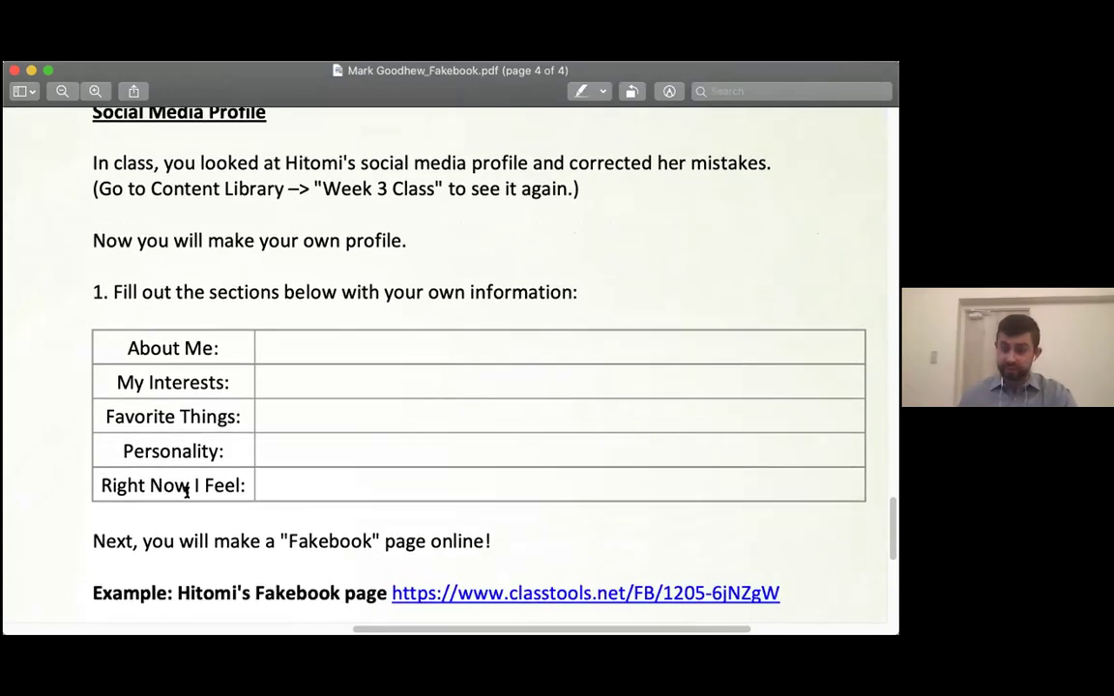
{"action": "scroll", "coordinate": [187, 489], "scroll_direction": "down", "scroll_amount": 8}
{"action": "scroll", "coordinate": [158, 384], "scroll_direction": "down", "scroll_amount": 2}
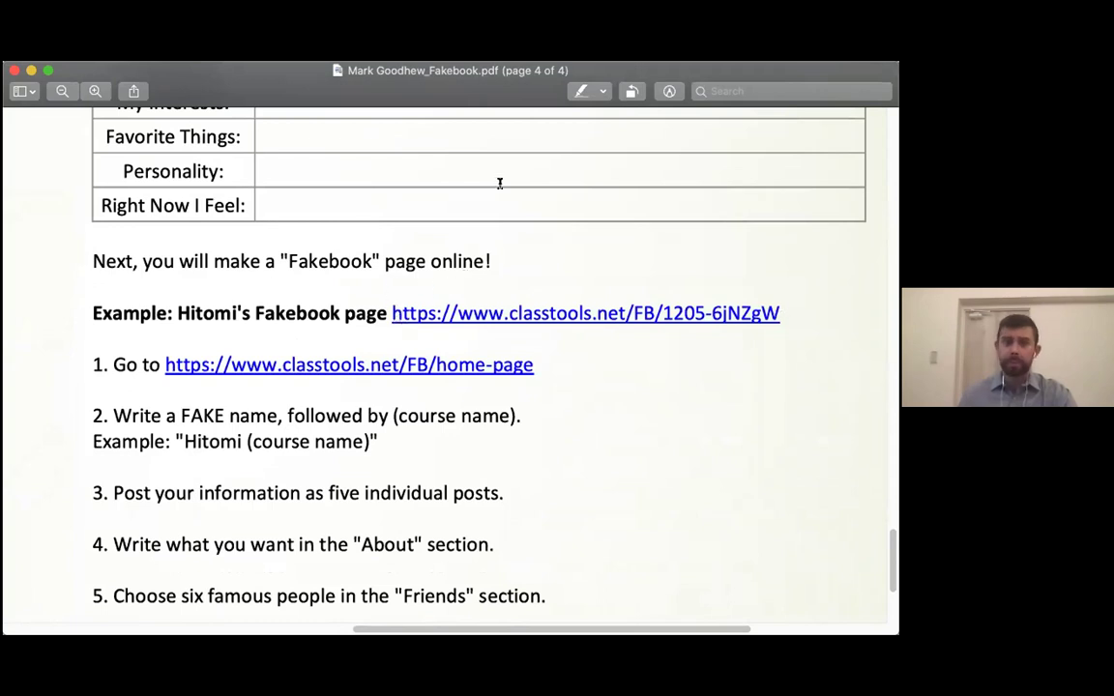
{"action": "scroll", "coordinate": [494, 323], "scroll_direction": "down", "scroll_amount": 2}
{"action": "scroll", "coordinate": [494, 323], "scroll_direction": "down", "scroll_amount": 1}
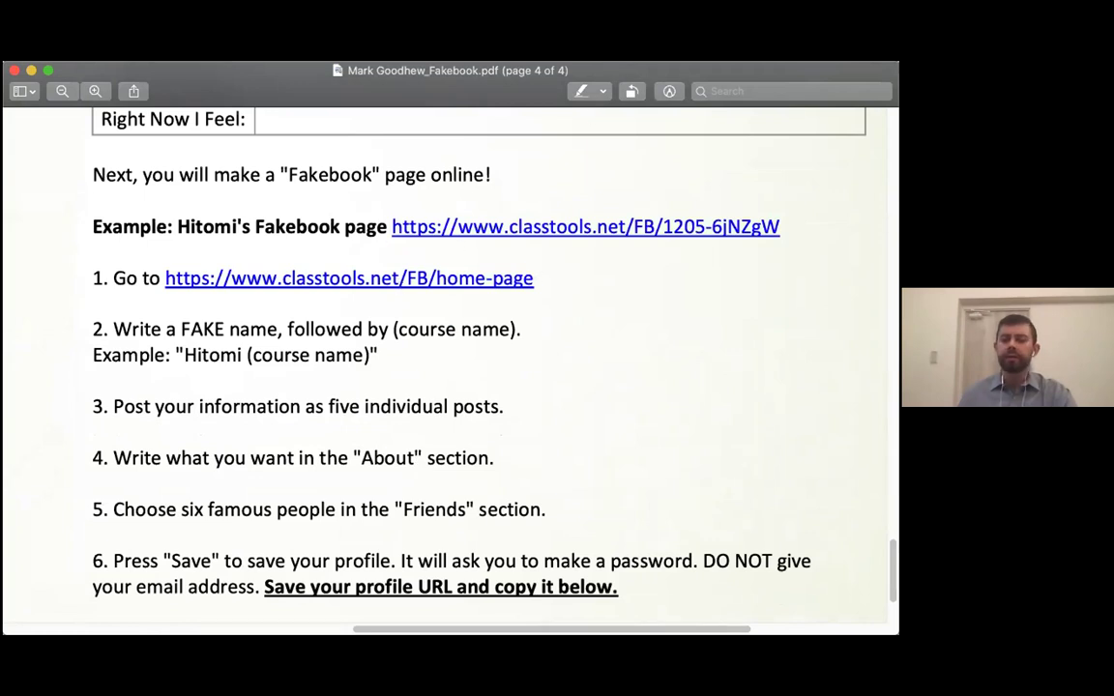
Switch back to the browser and examine the finished example student profile, including its About section, posts, embedded video, friends and photo
{"action": "key", "text": "super+Tab"}
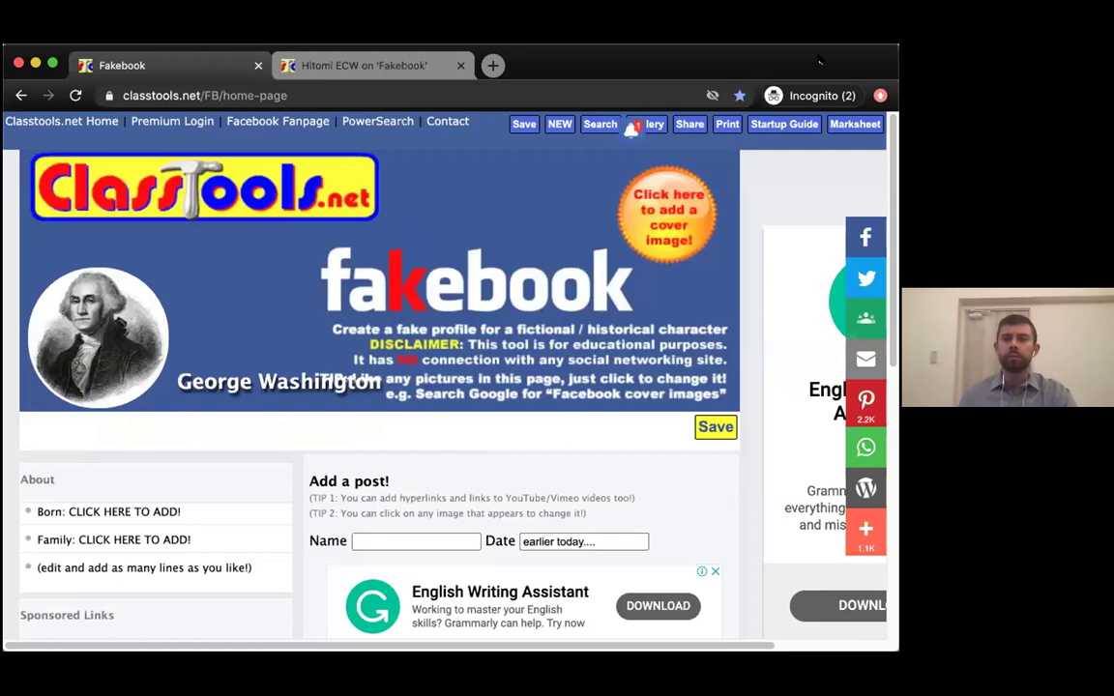
{"action": "left_click", "coordinate": [338, 65]}
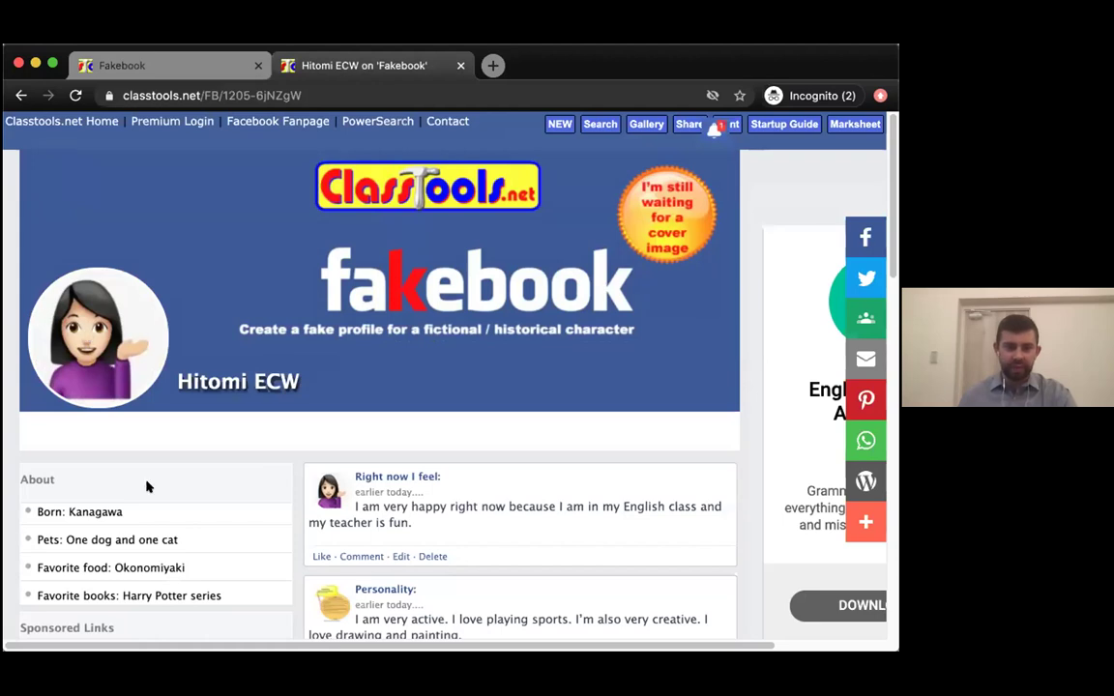
{"action": "scroll", "coordinate": [324, 430], "scroll_direction": "down", "scroll_amount": 3}
{"action": "scroll", "coordinate": [418, 314], "scroll_direction": "down", "scroll_amount": 3}
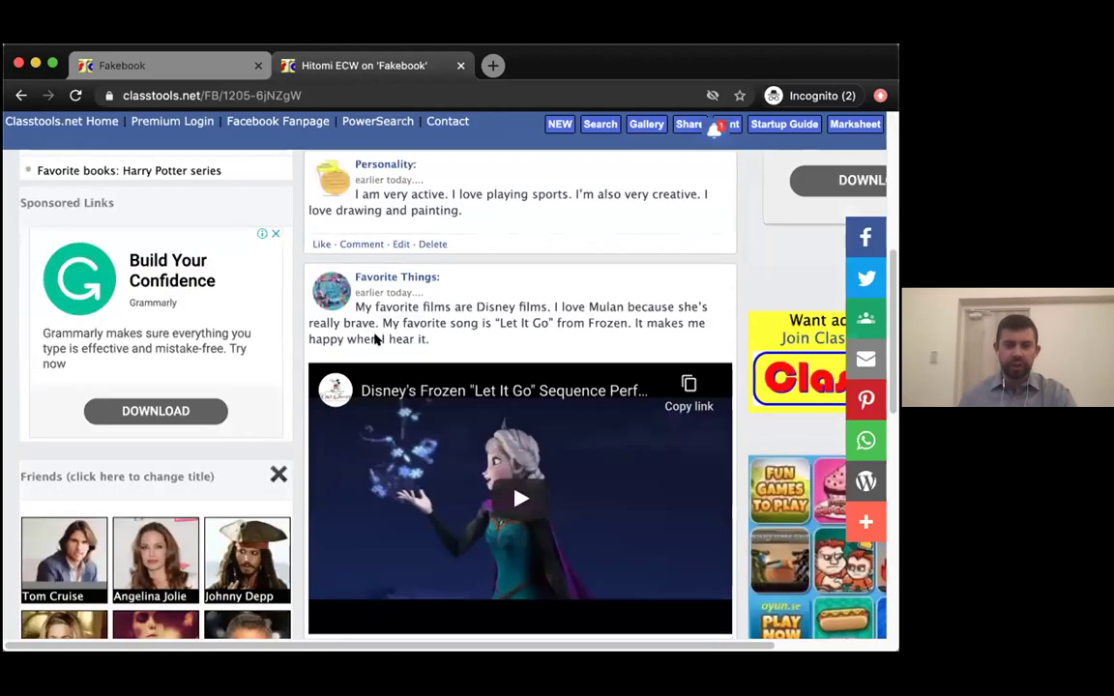
{"action": "scroll", "coordinate": [348, 253], "scroll_direction": "up", "scroll_amount": 4}
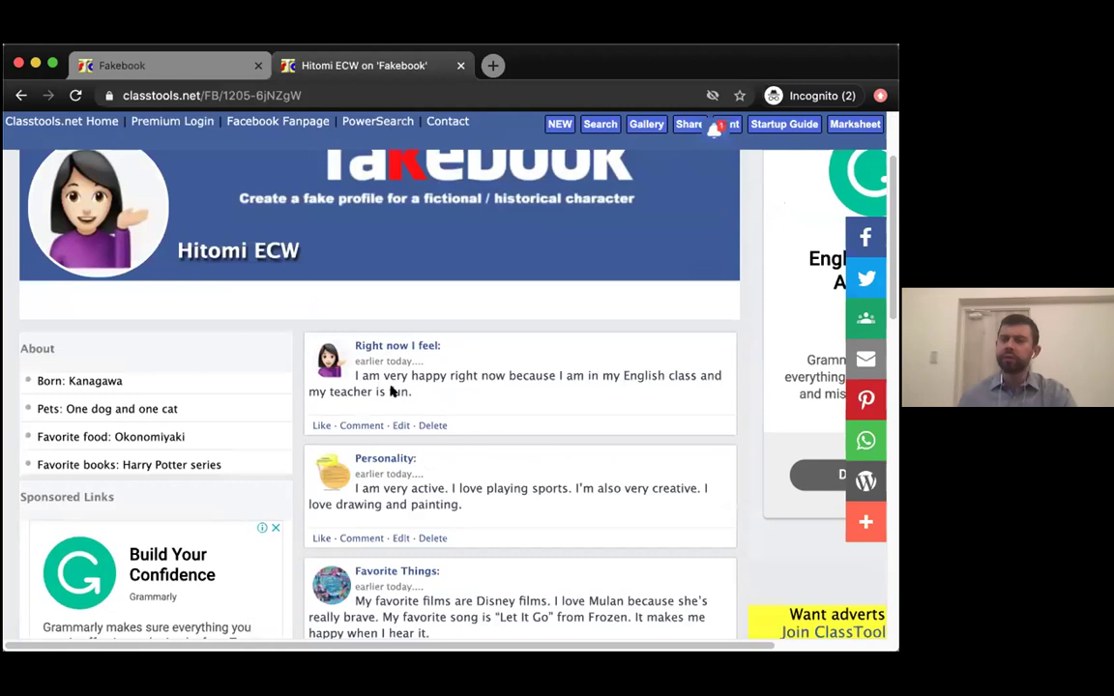
{"action": "scroll", "coordinate": [394, 390], "scroll_direction": "down", "scroll_amount": 5}
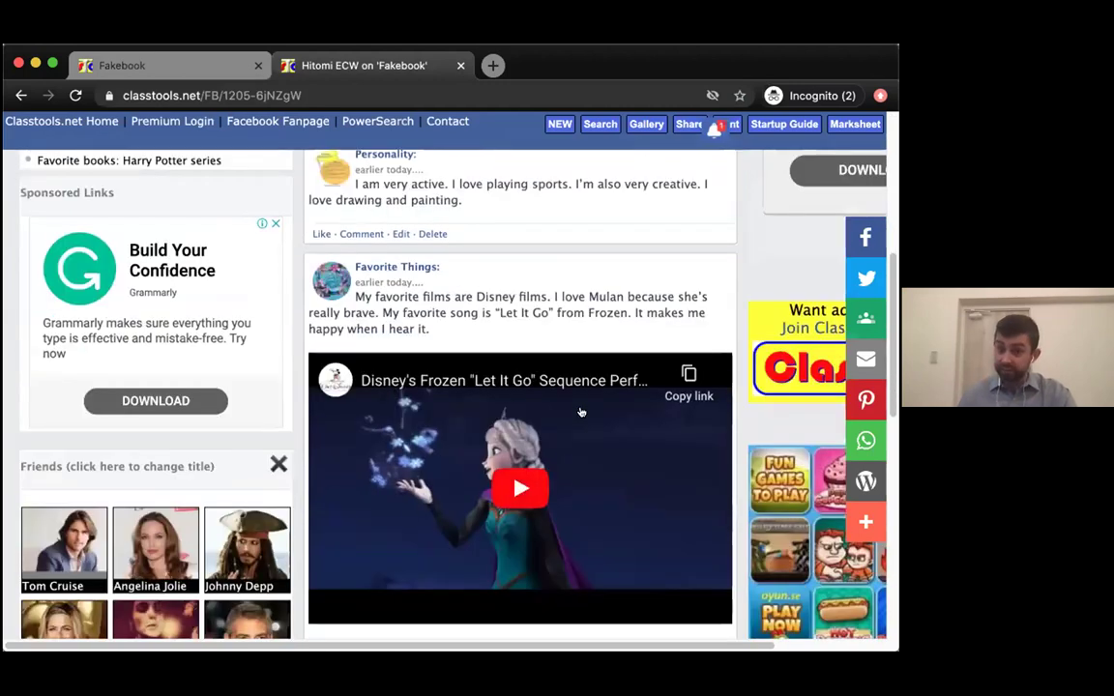
{"action": "scroll", "coordinate": [412, 507], "scroll_direction": "down", "scroll_amount": 5}
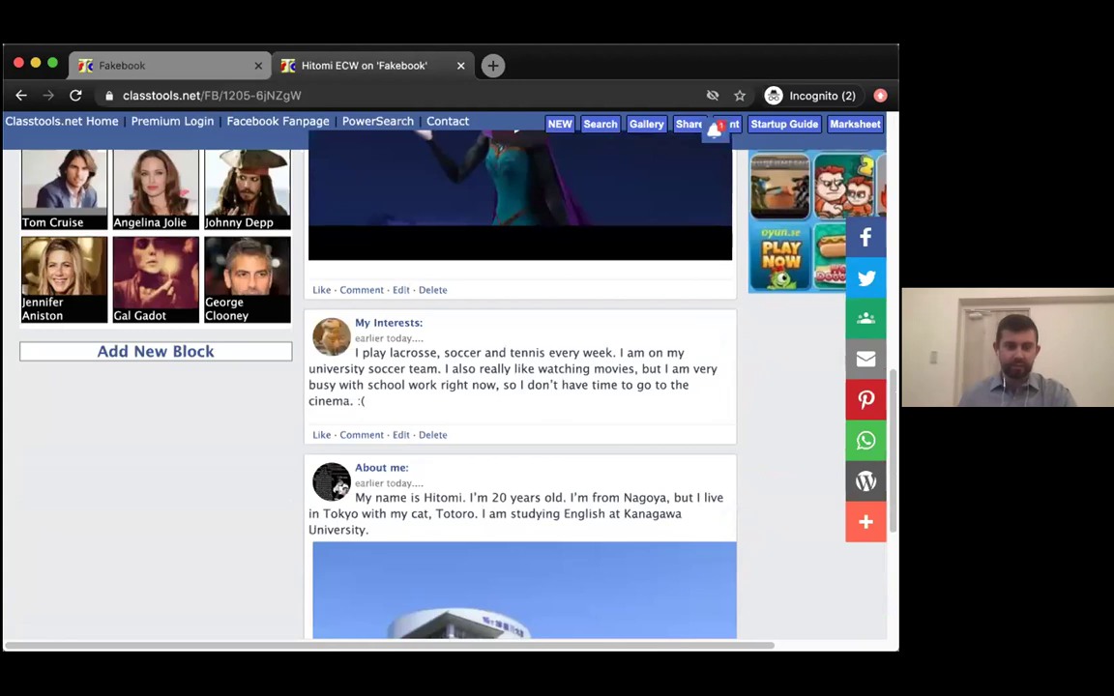
{"action": "scroll", "coordinate": [483, 381], "scroll_direction": "down", "scroll_amount": 5}
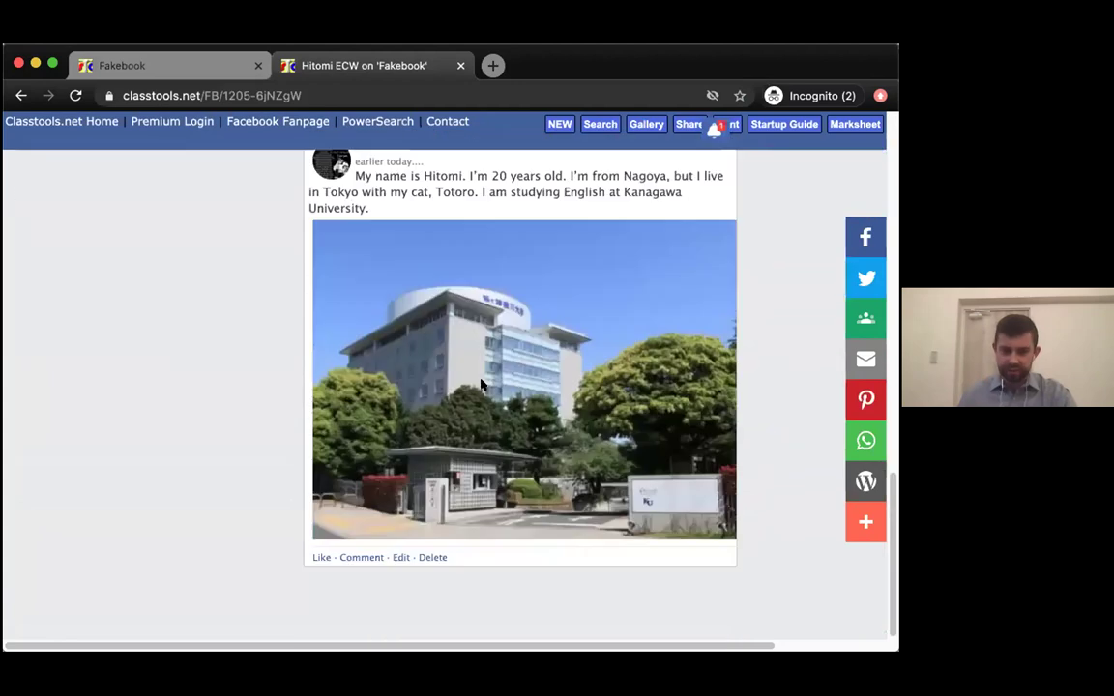
{"action": "scroll", "coordinate": [493, 479], "scroll_direction": "up", "scroll_amount": 3}
{"action": "scroll", "coordinate": [493, 479], "scroll_direction": "up", "scroll_amount": 5}
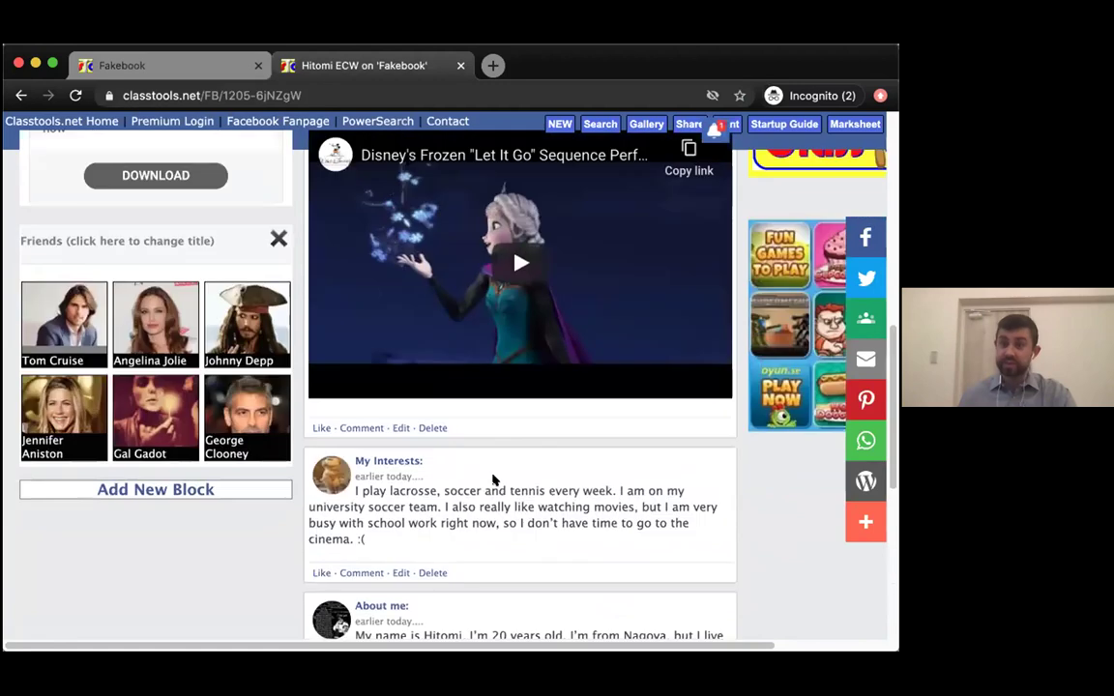
{"action": "scroll", "coordinate": [493, 481], "scroll_direction": "up", "scroll_amount": 1}
{"action": "scroll", "coordinate": [493, 481], "scroll_direction": "up", "scroll_amount": 10}
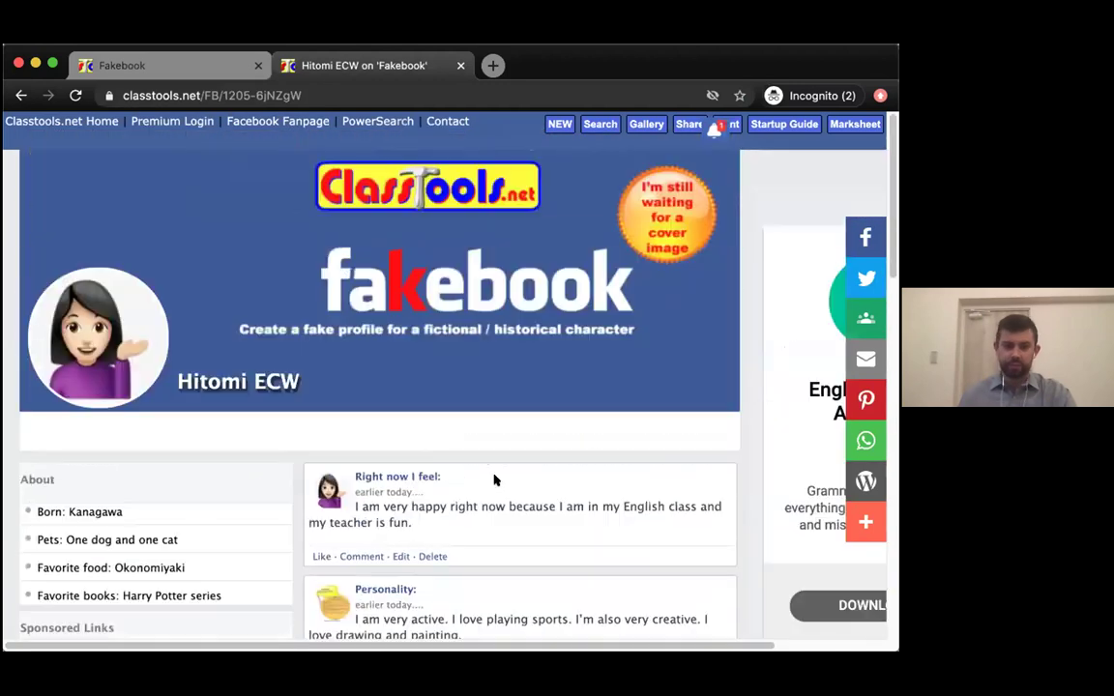
Compare the George Washington profile and its post form with the finished example student profile
{"action": "left_click", "coordinate": [188, 68]}
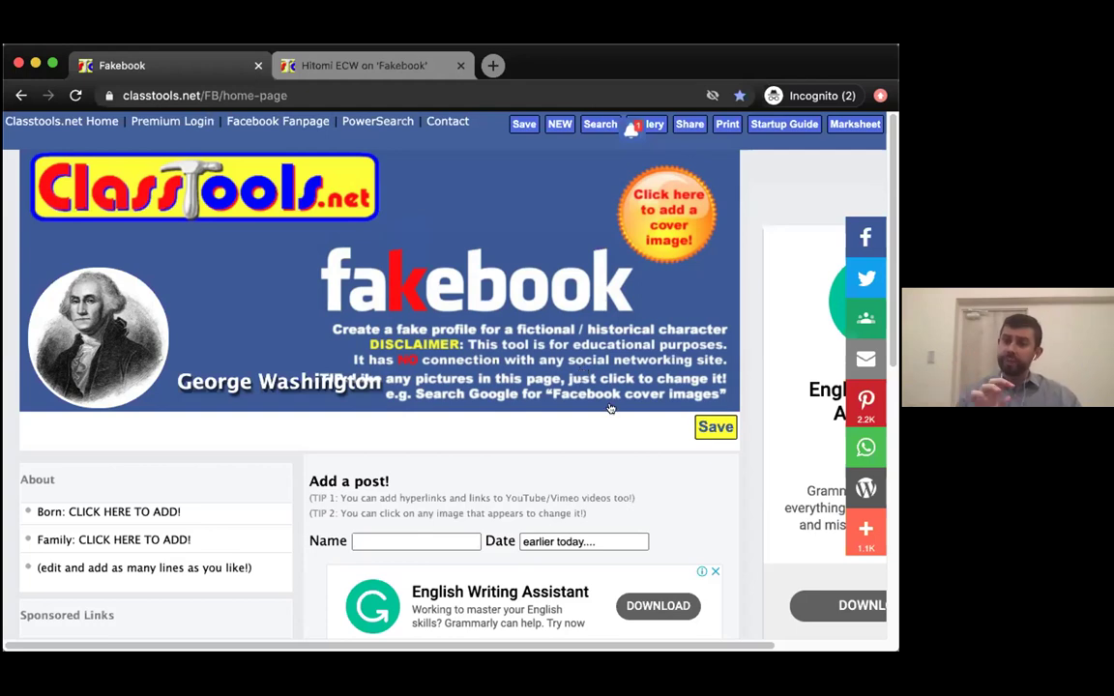
{"action": "scroll", "coordinate": [609, 408], "scroll_direction": "down", "scroll_amount": 2}
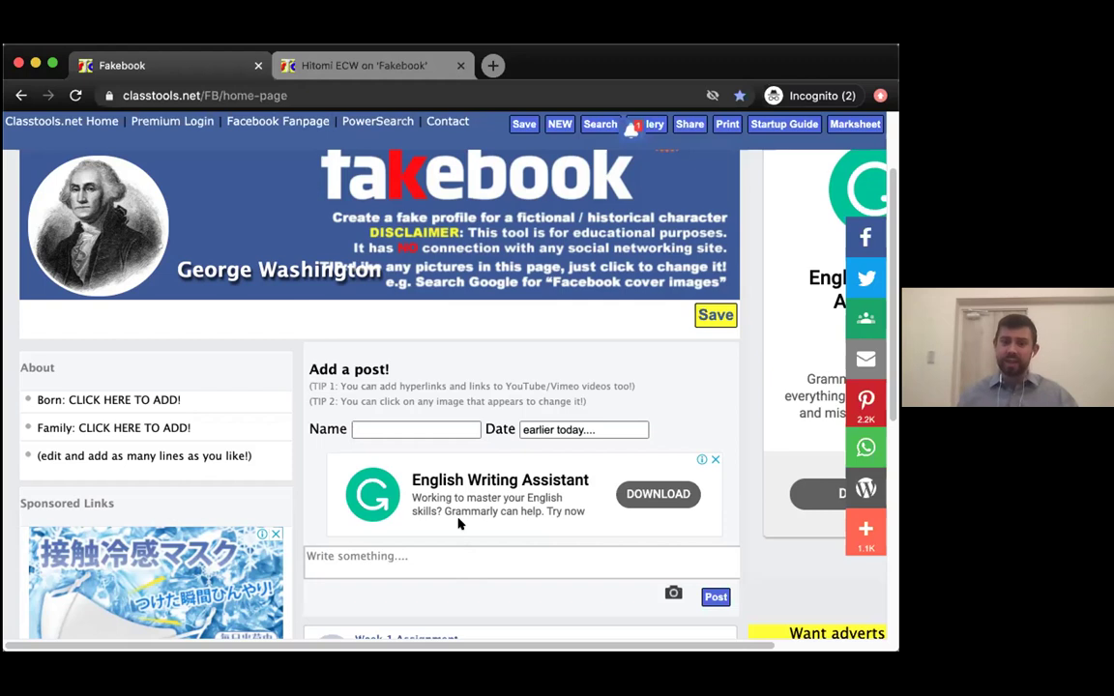
{"action": "scroll", "coordinate": [458, 523], "scroll_direction": "down", "scroll_amount": 2}
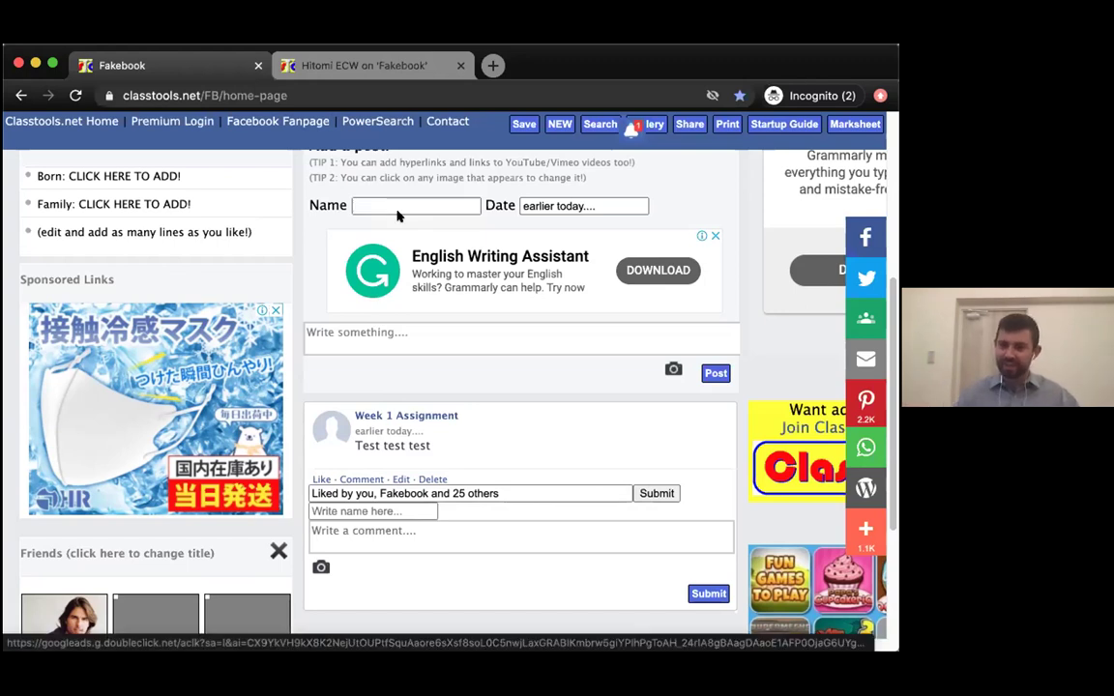
{"action": "left_click", "coordinate": [333, 65]}
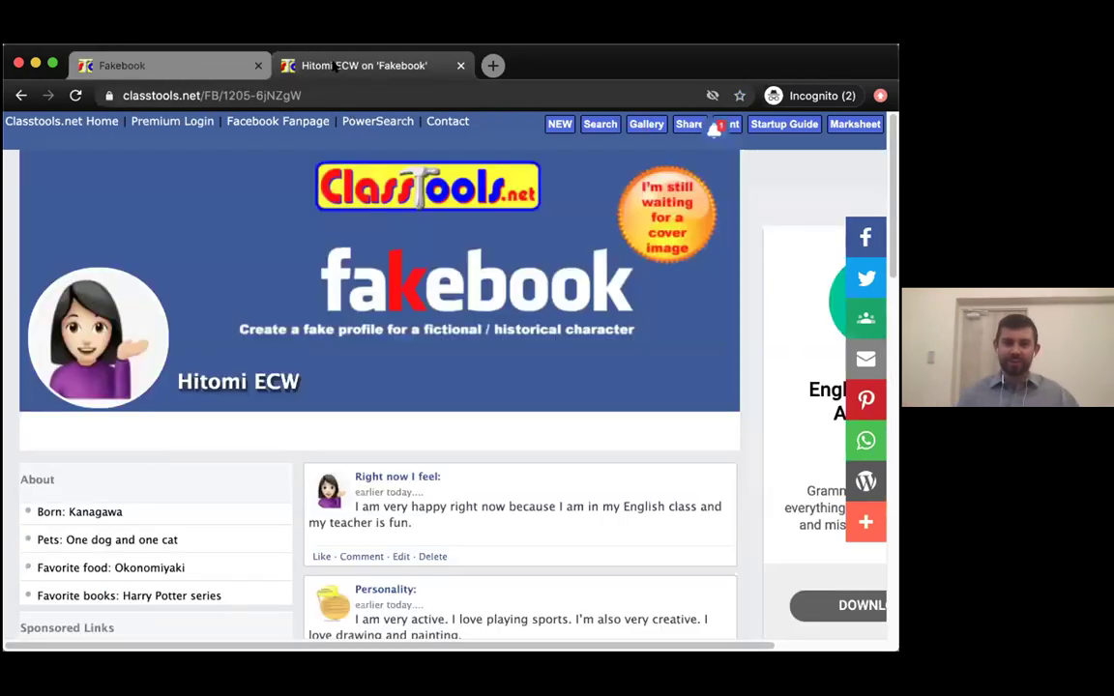
{"action": "scroll", "coordinate": [334, 520], "scroll_direction": "down", "scroll_amount": 1}
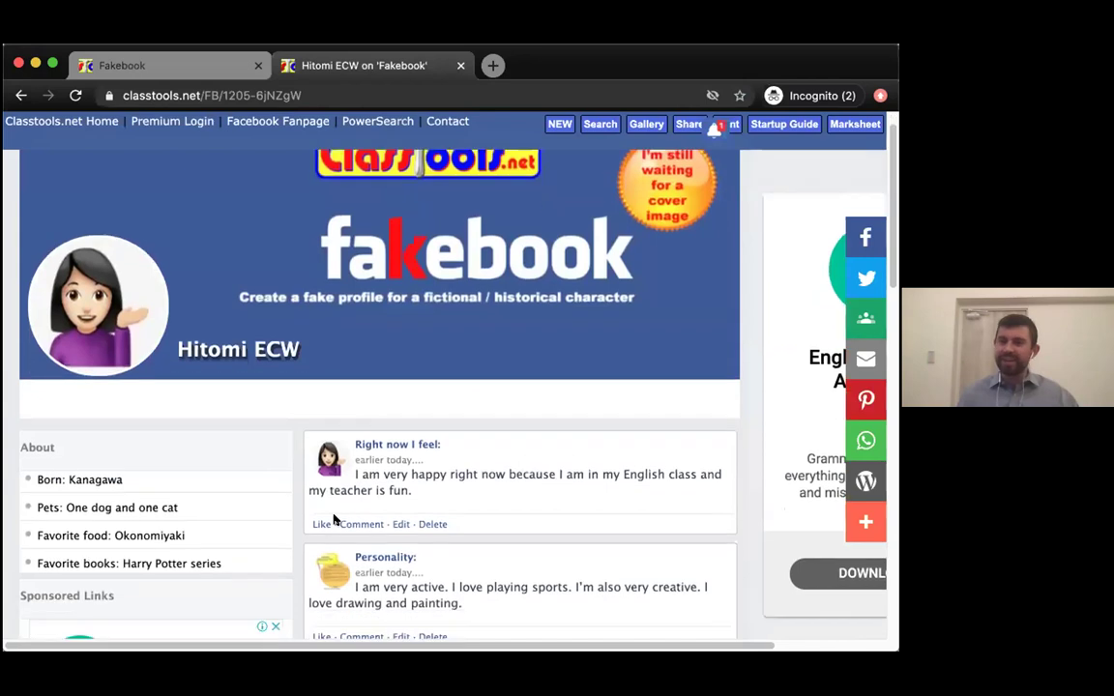
{"action": "scroll", "coordinate": [334, 520], "scroll_direction": "up", "scroll_amount": 1}
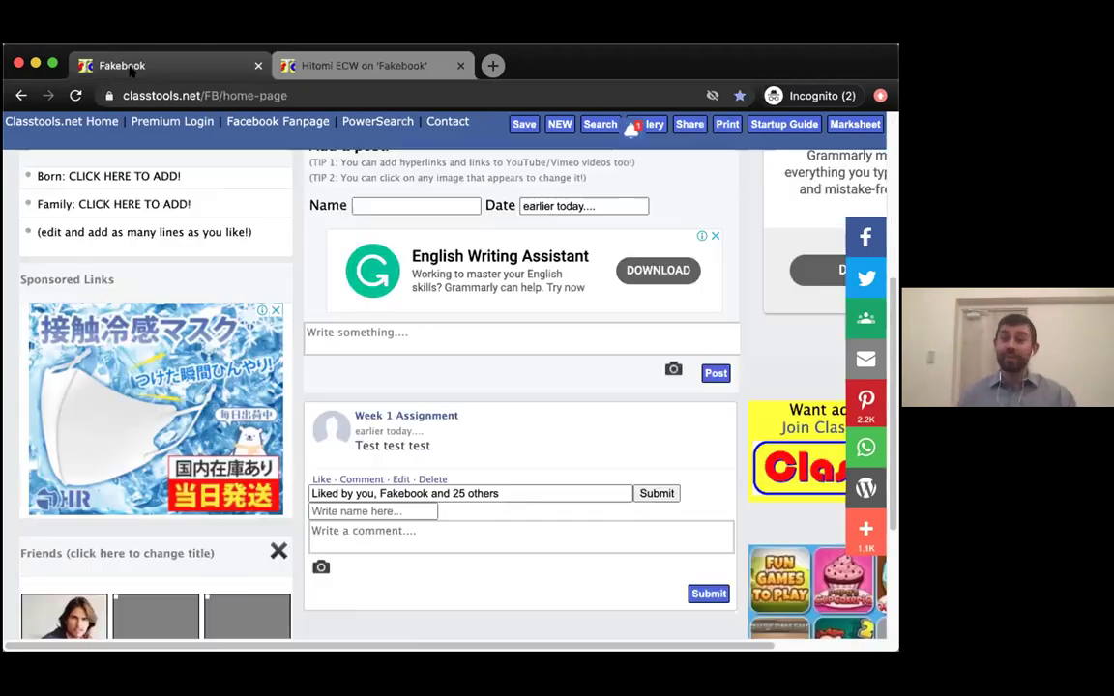
Return to the George Washington profile and start the text of a new post
{"action": "left_click", "coordinate": [131, 62]}
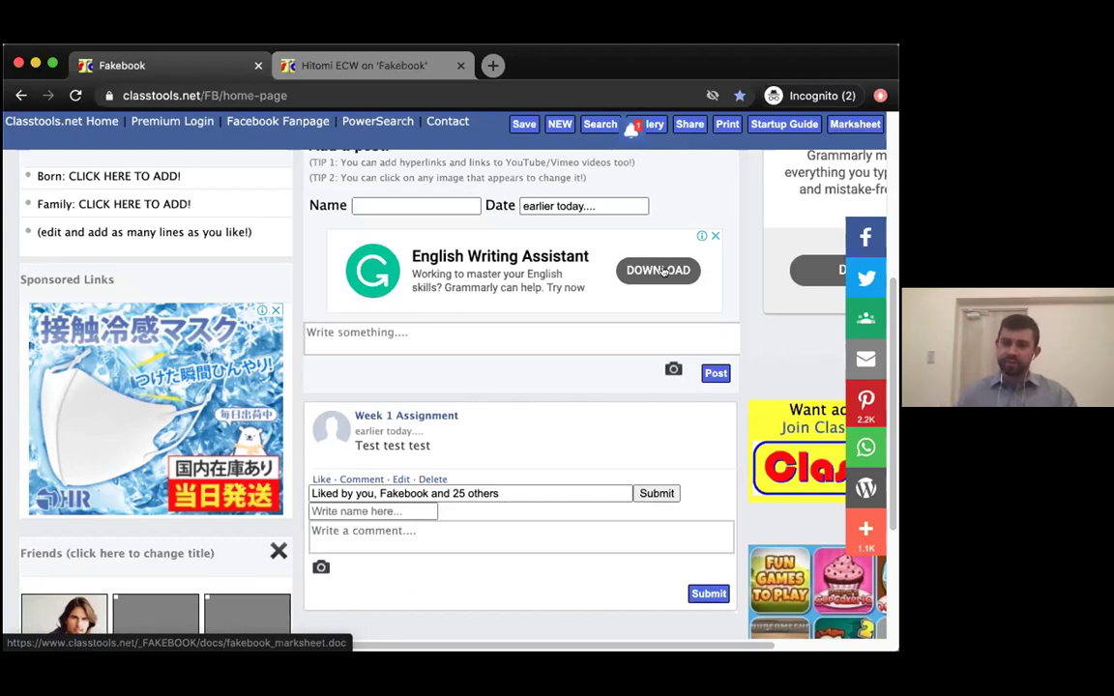
{"action": "scroll", "coordinate": [500, 445], "scroll_direction": "up", "scroll_amount": 1}
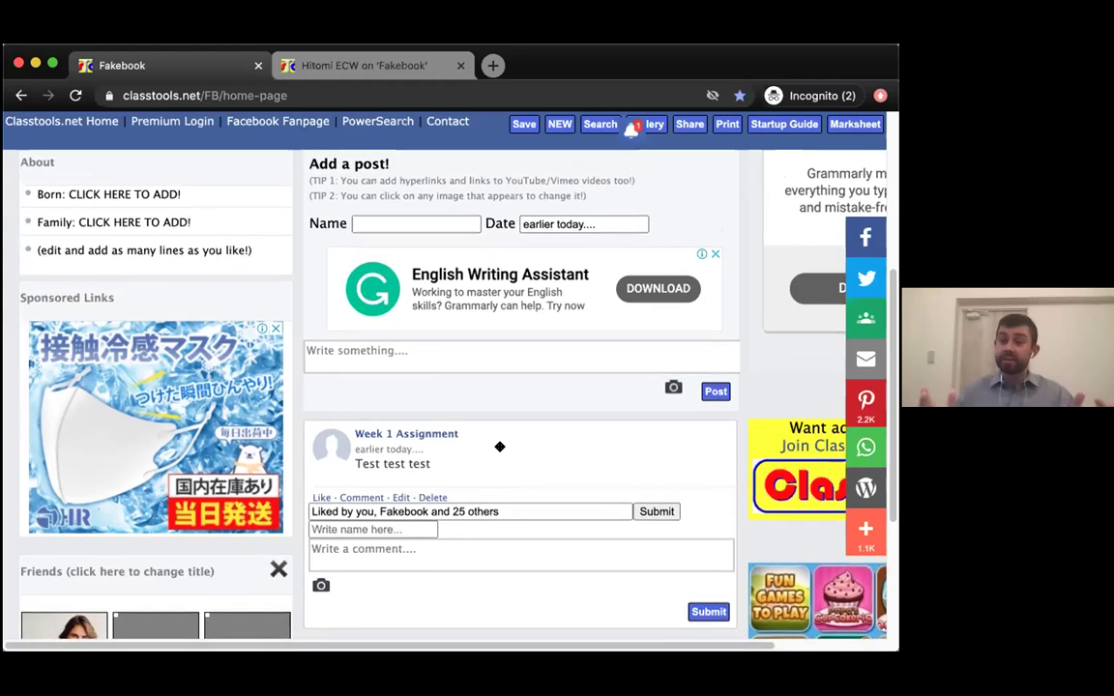
{"action": "scroll", "coordinate": [500, 447], "scroll_direction": "up", "scroll_amount": 1}
{"action": "scroll", "coordinate": [500, 447], "scroll_direction": "up", "scroll_amount": 5}
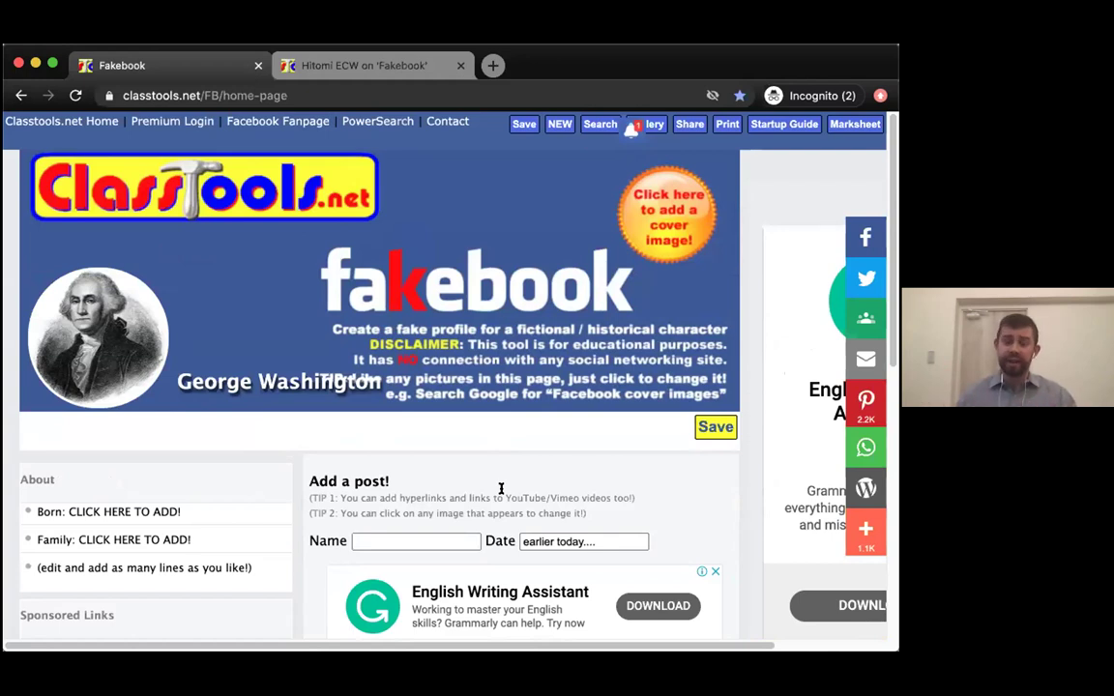
{"action": "scroll", "coordinate": [501, 488], "scroll_direction": "down", "scroll_amount": 5}
{"action": "left_click", "coordinate": [348, 416]}
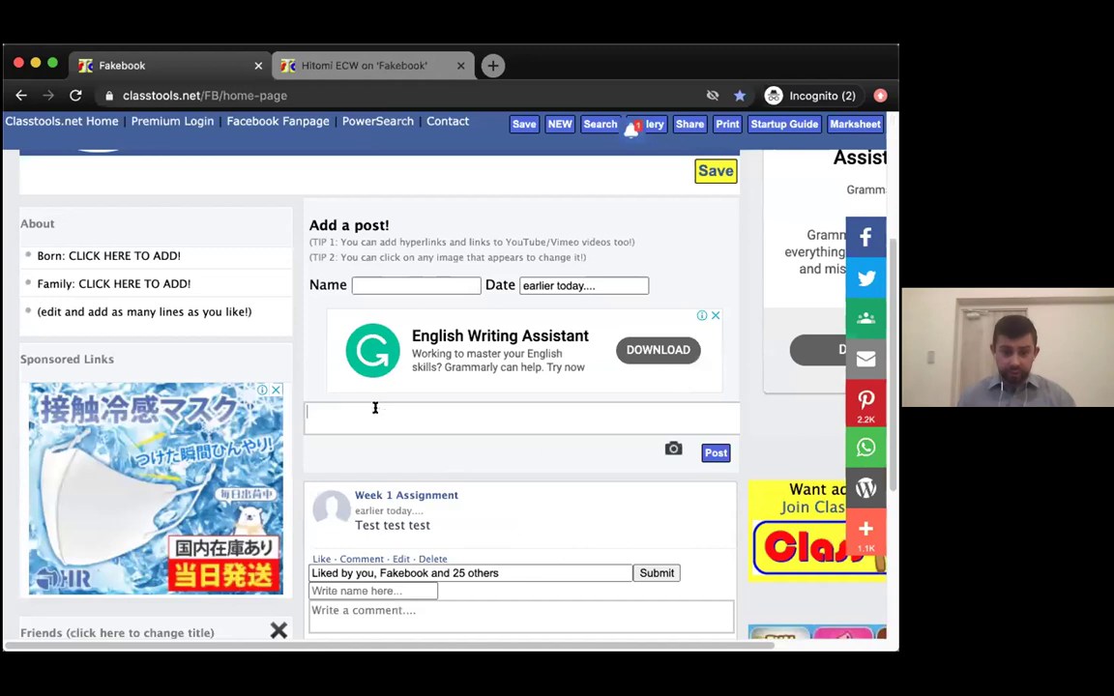